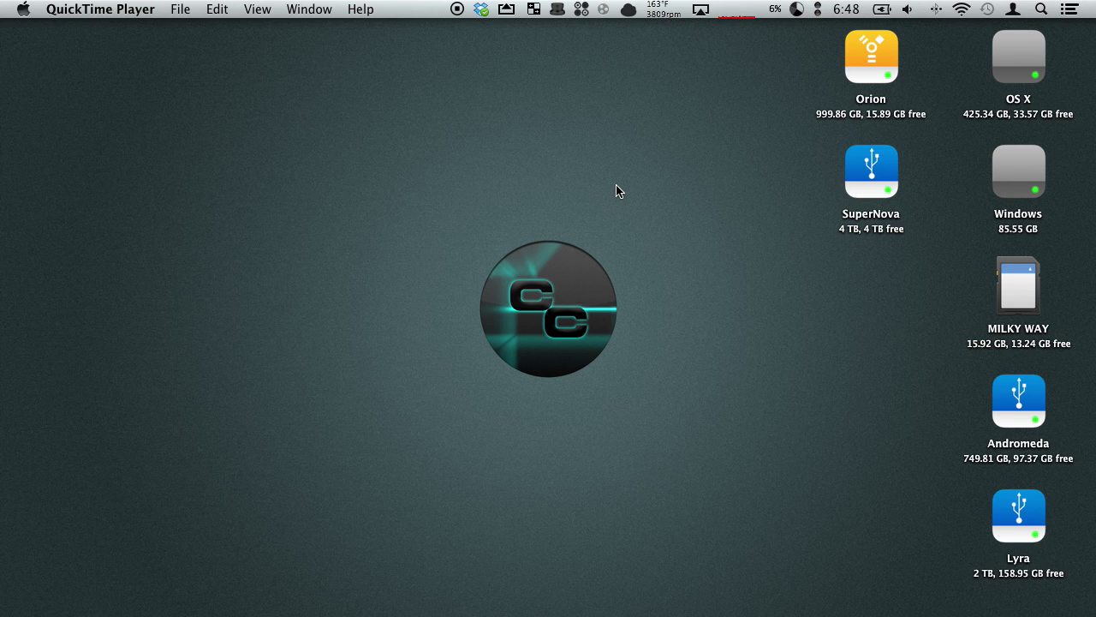
Reveal the hidden Dock at the bottom of the screen and point at the iMovie icon
{"action": "mouse_move", "coordinate": [506, 610]}
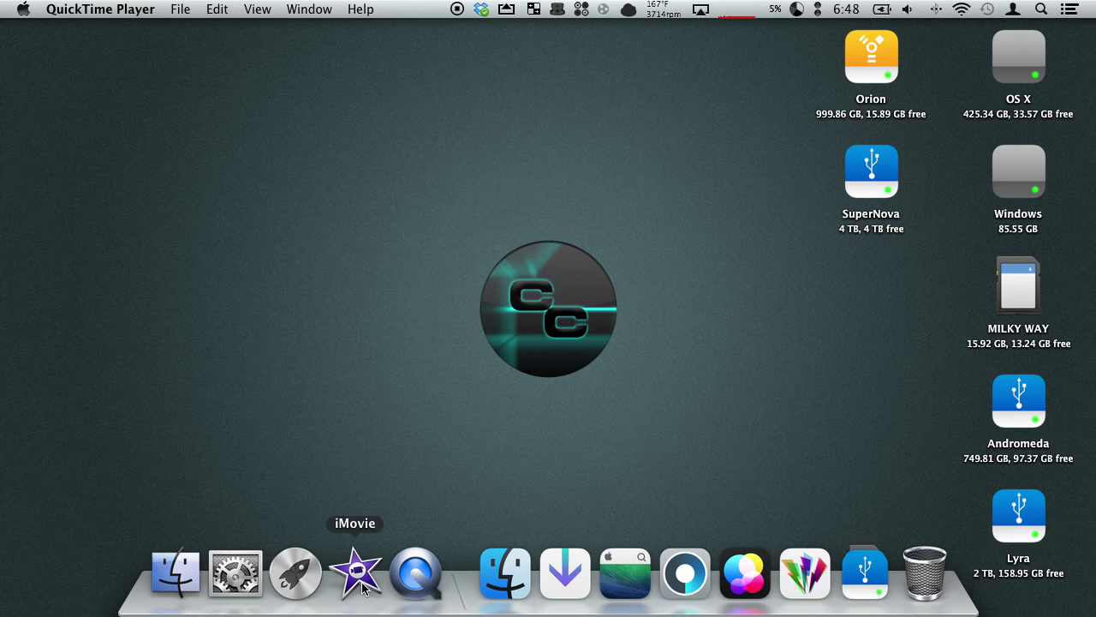
Launch iMovie and select the empty 2013-10-27 event in the library
{"action": "left_click", "coordinate": [362, 585]}
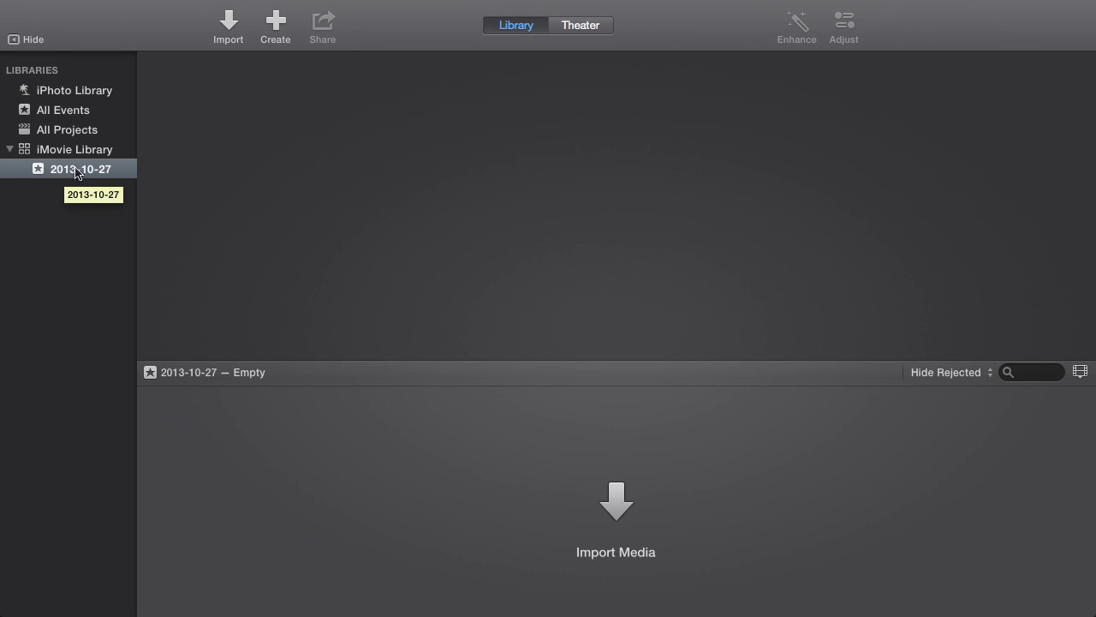
{"action": "left_click", "coordinate": [79, 131]}
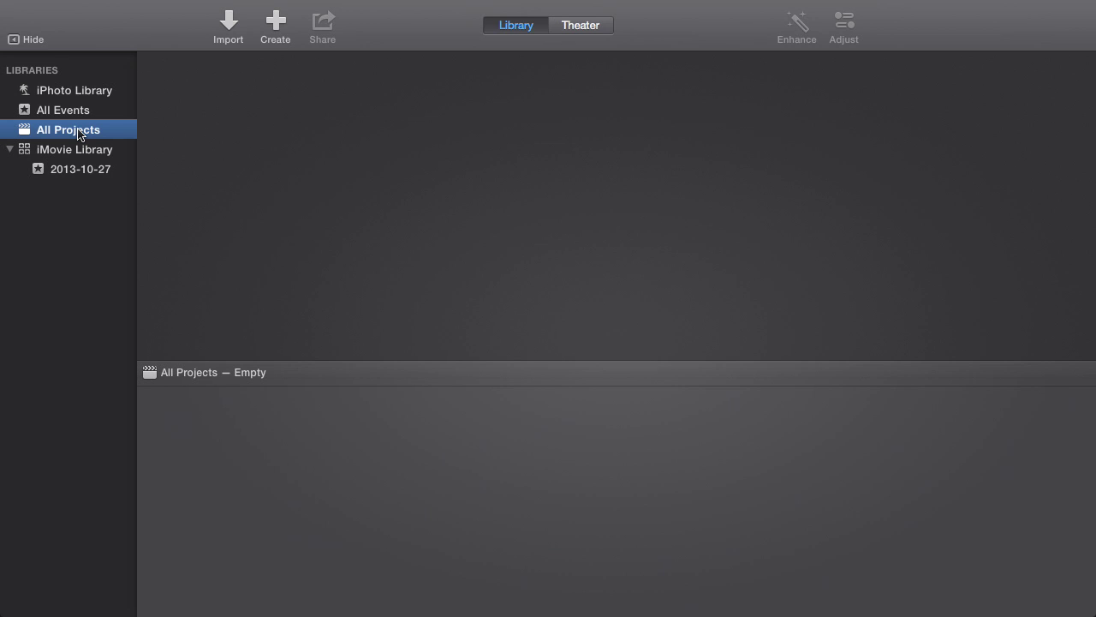
{"action": "left_click", "coordinate": [86, 172]}
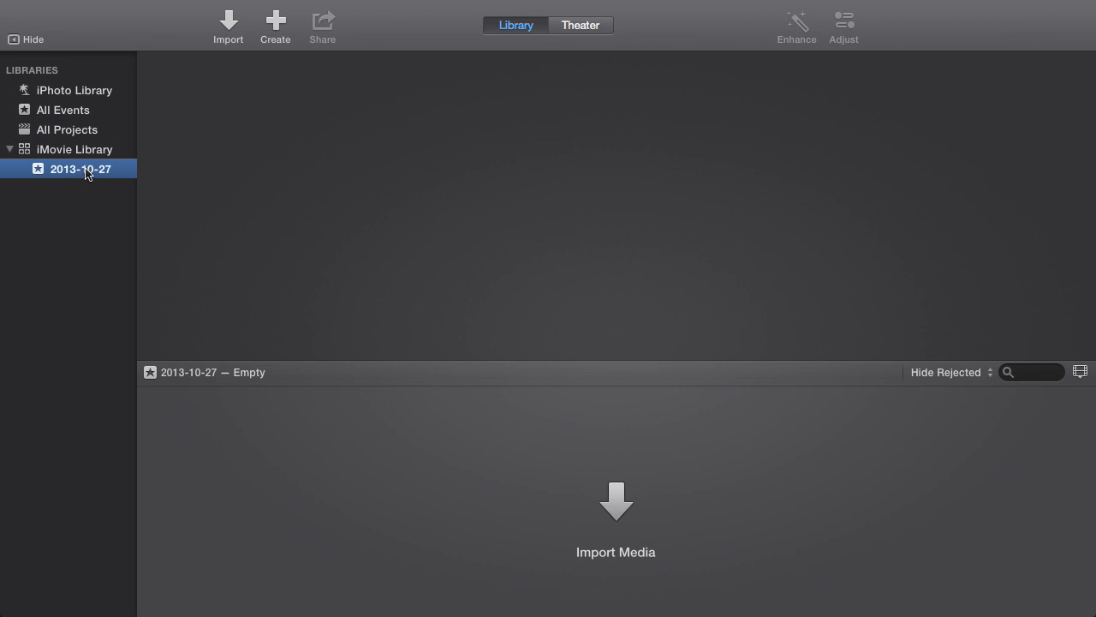
Rename the 2013-10-27 event to 'PowerBook Tour'
{"action": "left_click", "coordinate": [86, 169]}
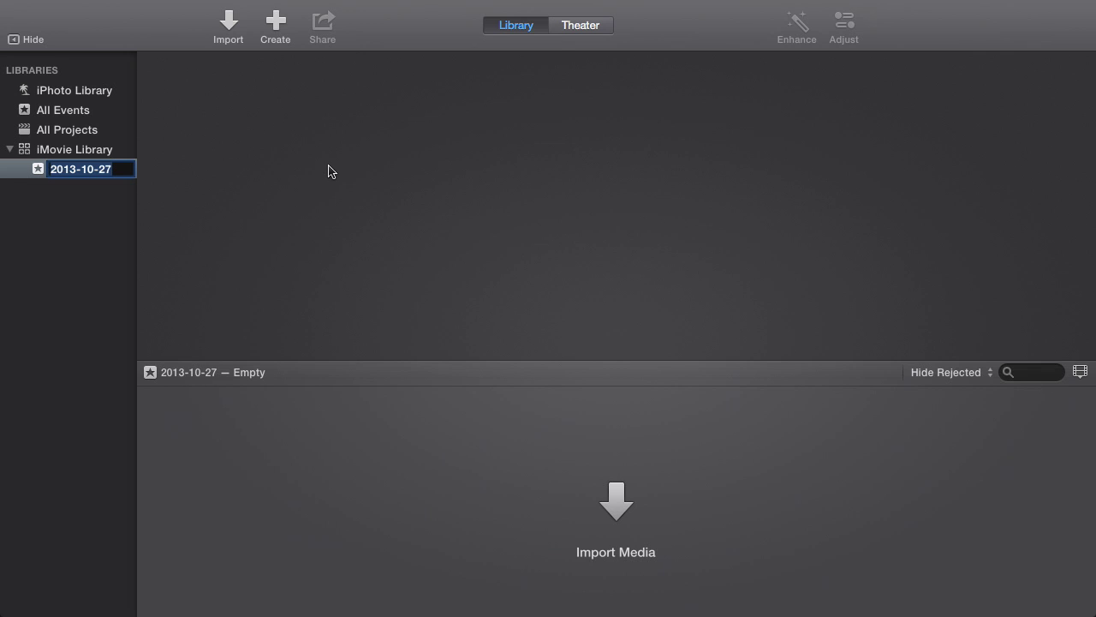
{"action": "type", "text": "P"}
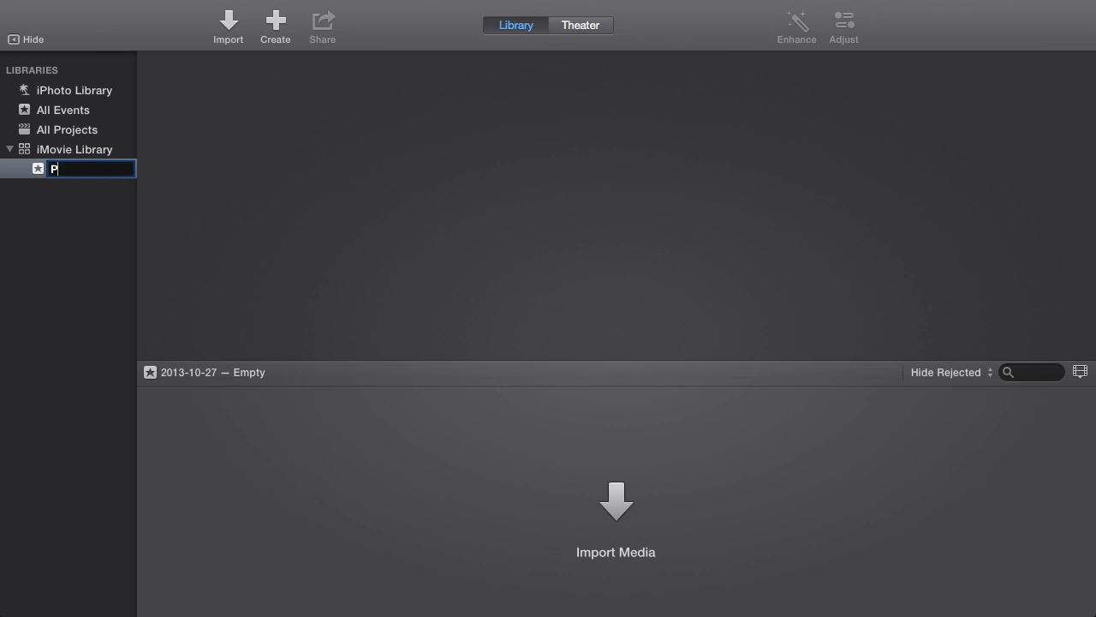
{"action": "type", "text": "owerBook Tour"}
{"action": "key", "text": "Return"}
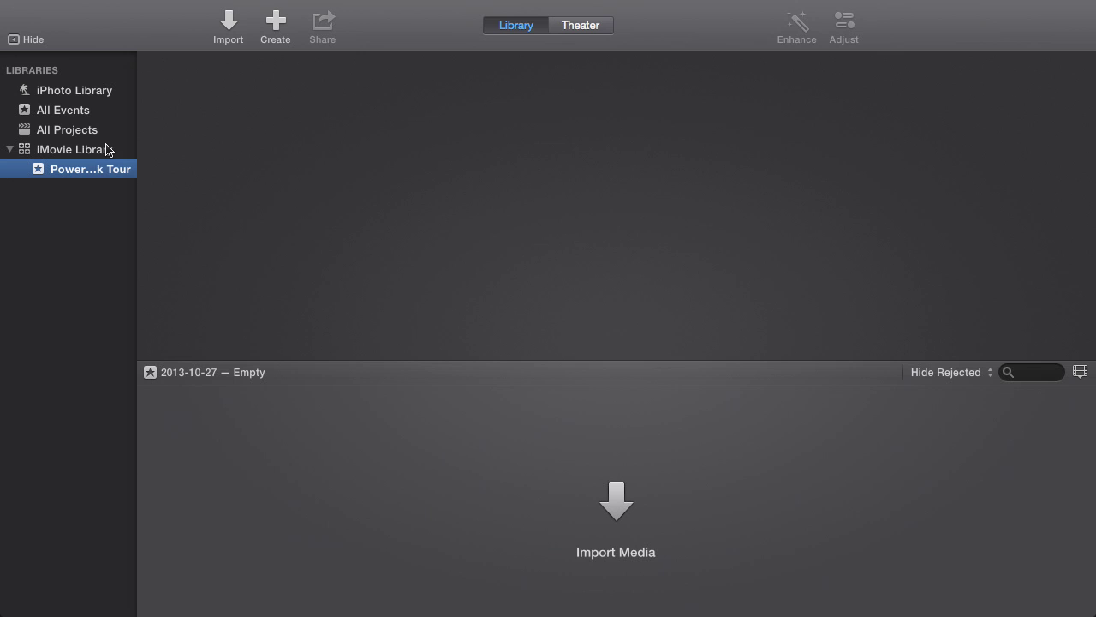
{"action": "left_click", "coordinate": [22, 38]}
{"action": "left_click", "coordinate": [21, 38]}
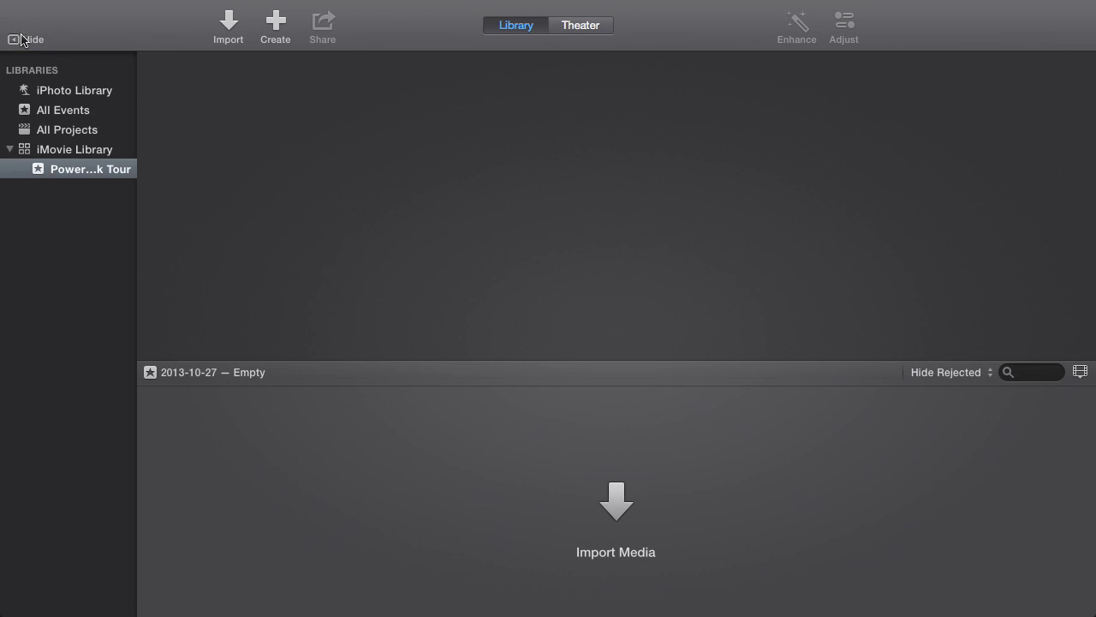
Import three PowerBook clips from the Orion drive's Original Media folder into the PowerBook Tour event
{"action": "left_click", "coordinate": [629, 518]}
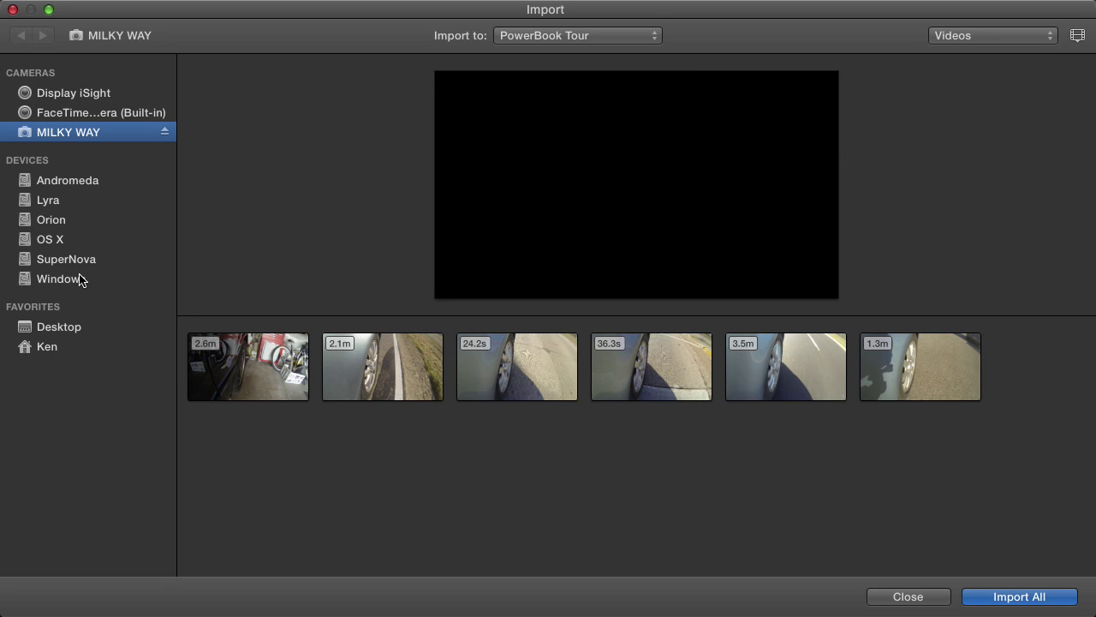
{"action": "left_click", "coordinate": [51, 219]}
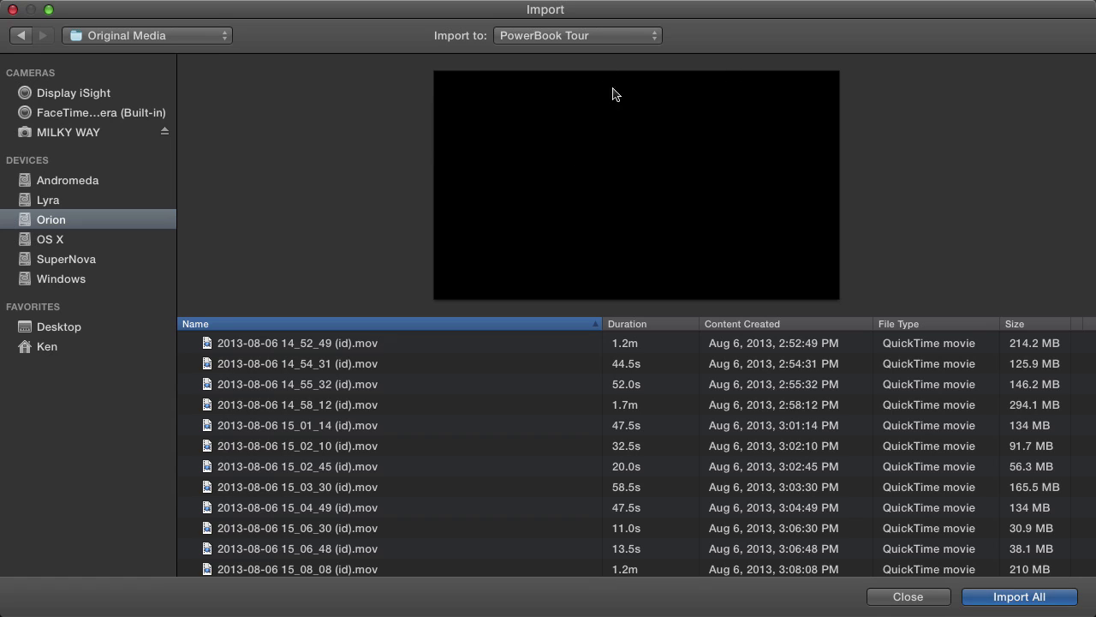
{"action": "left_click", "coordinate": [604, 39]}
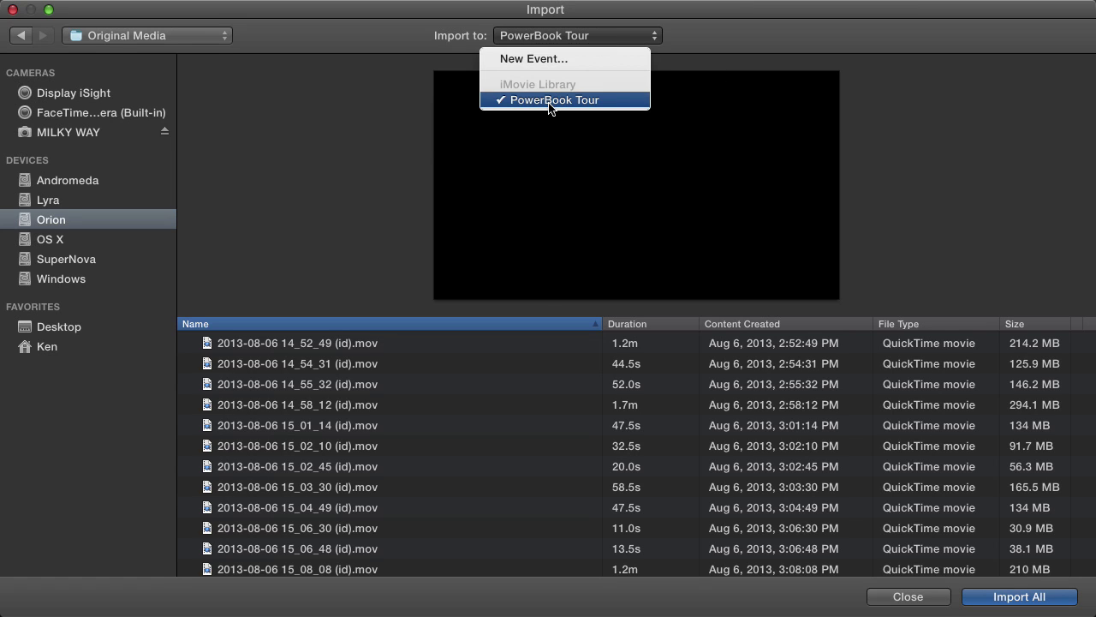
{"action": "left_click", "coordinate": [382, 38]}
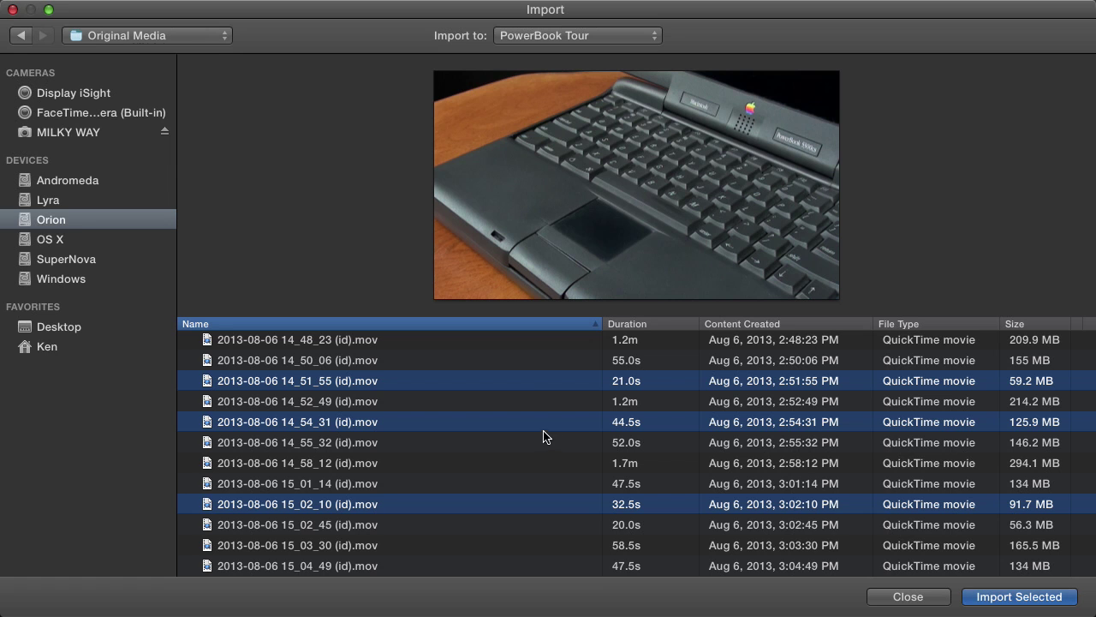
{"action": "left_click", "coordinate": [998, 600]}
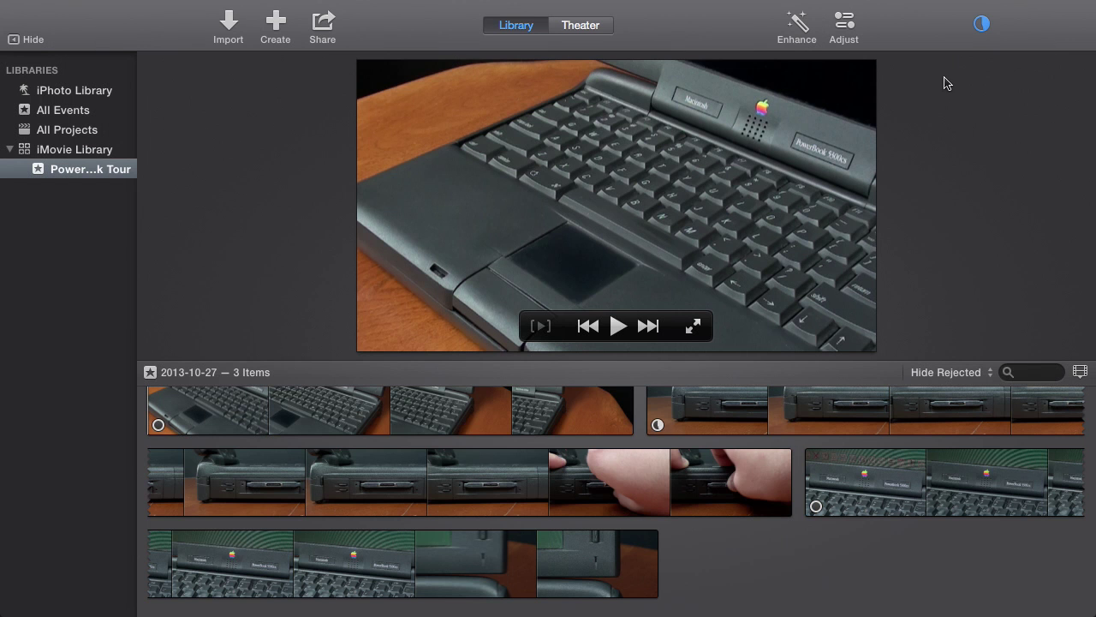
Check import progress, browse the three imported clips, and bring up the new-project choices
{"action": "left_click", "coordinate": [981, 25]}
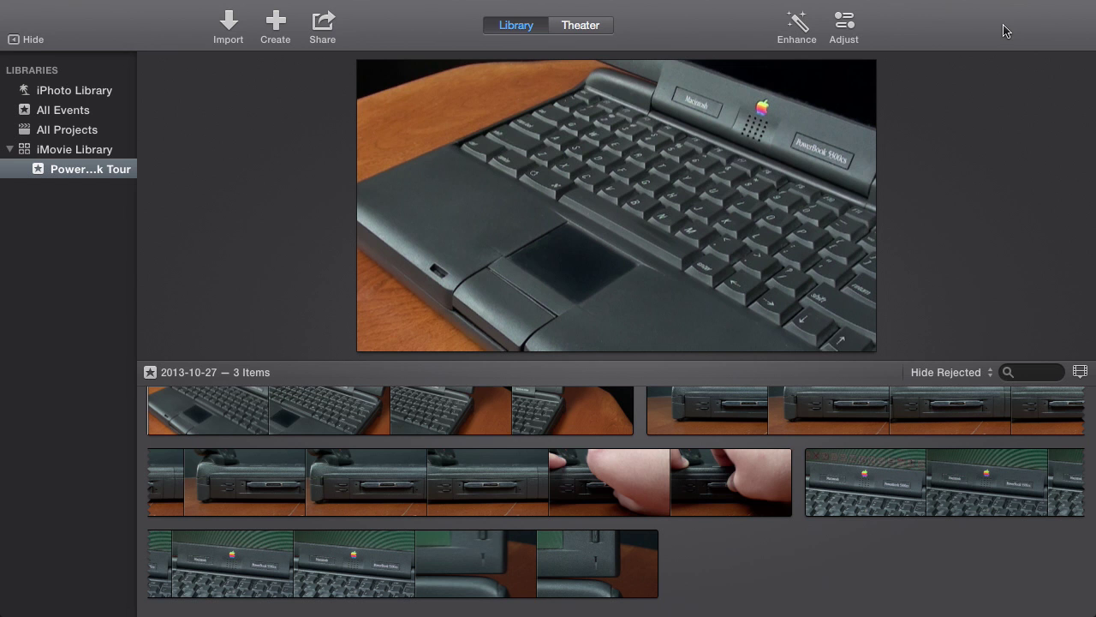
{"action": "scroll", "coordinate": [649, 533], "scroll_direction": "up", "scroll_amount": 3}
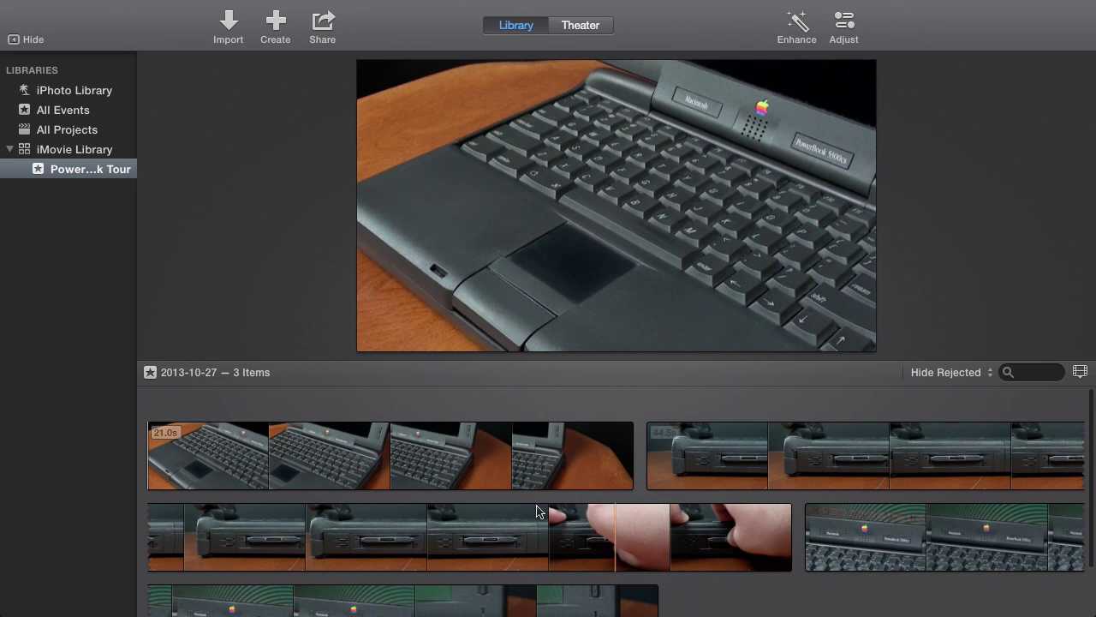
{"action": "scroll", "coordinate": [597, 529], "scroll_direction": "down", "scroll_amount": 1}
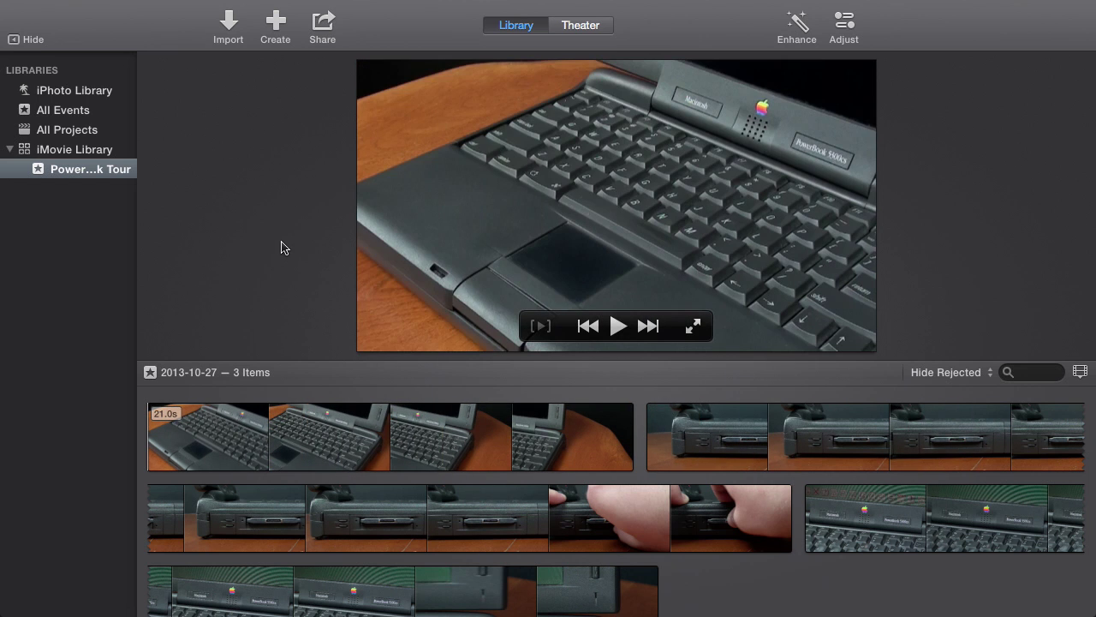
{"action": "left_click", "coordinate": [277, 28]}
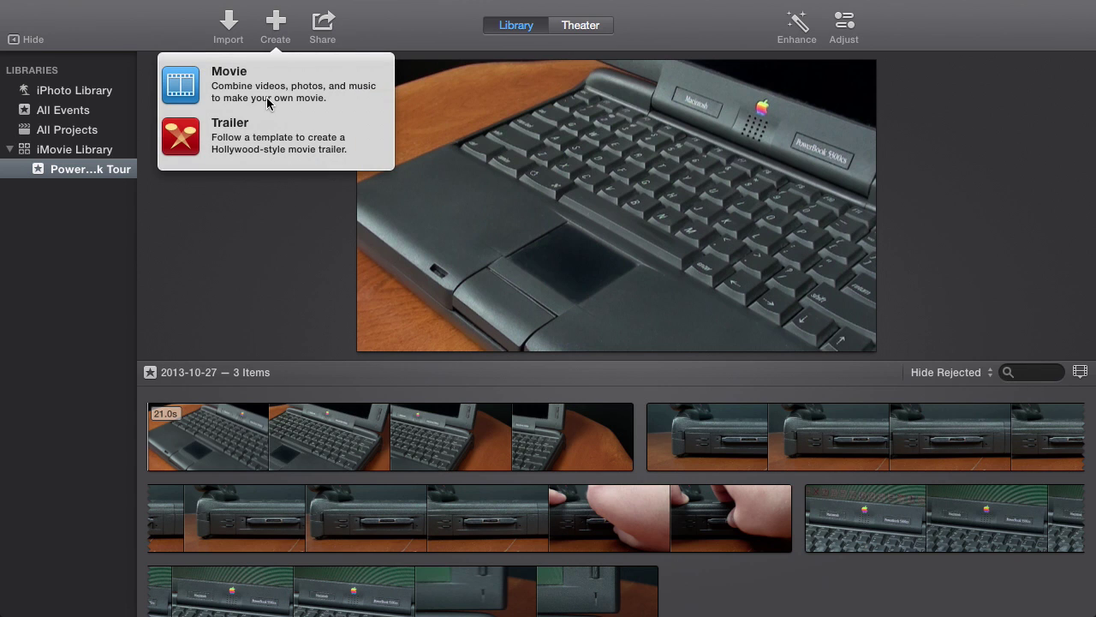
Start a new trailer, browse its templates, then cancel back to the library
{"action": "left_click", "coordinate": [263, 146]}
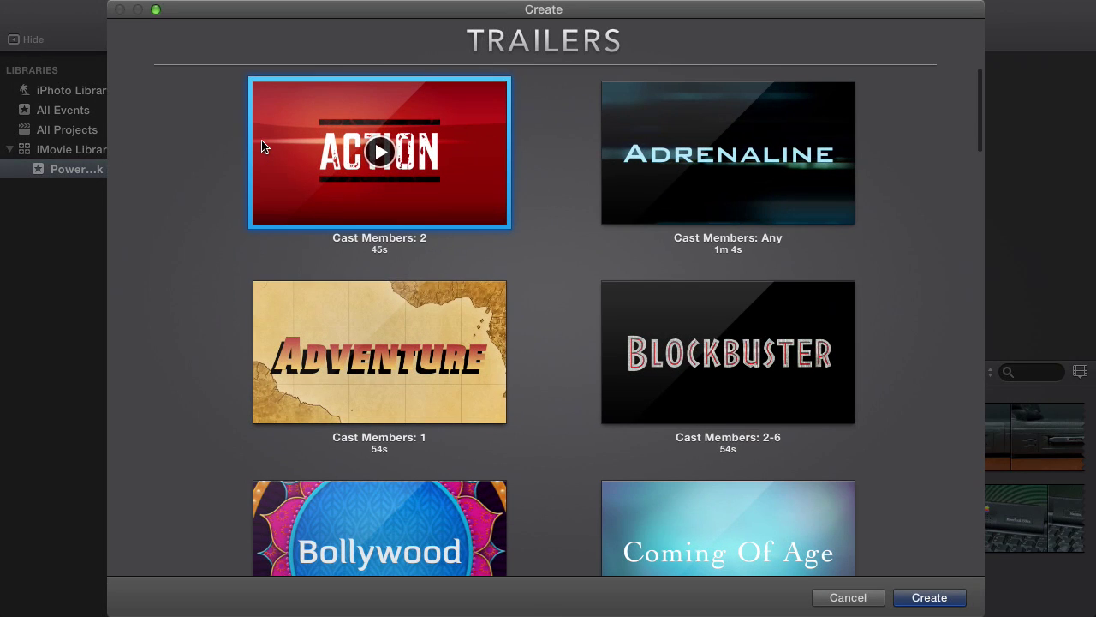
{"action": "scroll", "coordinate": [685, 352], "scroll_direction": "down", "scroll_amount": 5}
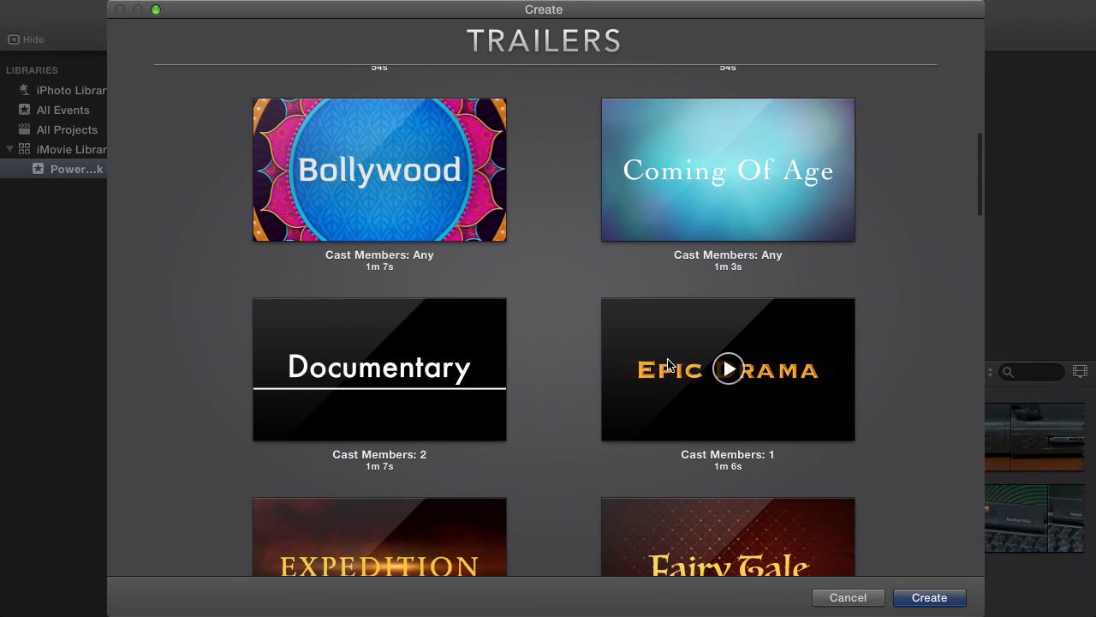
{"action": "scroll", "coordinate": [668, 364], "scroll_direction": "down", "scroll_amount": 15}
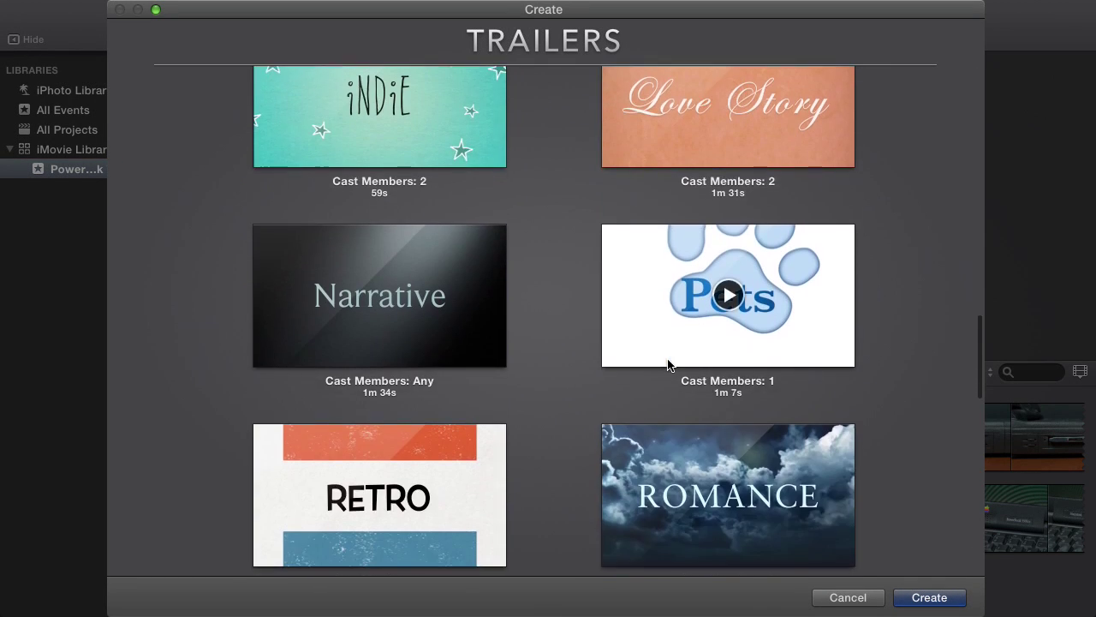
{"action": "scroll", "coordinate": [669, 364], "scroll_direction": "down", "scroll_amount": 3}
{"action": "scroll", "coordinate": [669, 364], "scroll_direction": "up", "scroll_amount": 20}
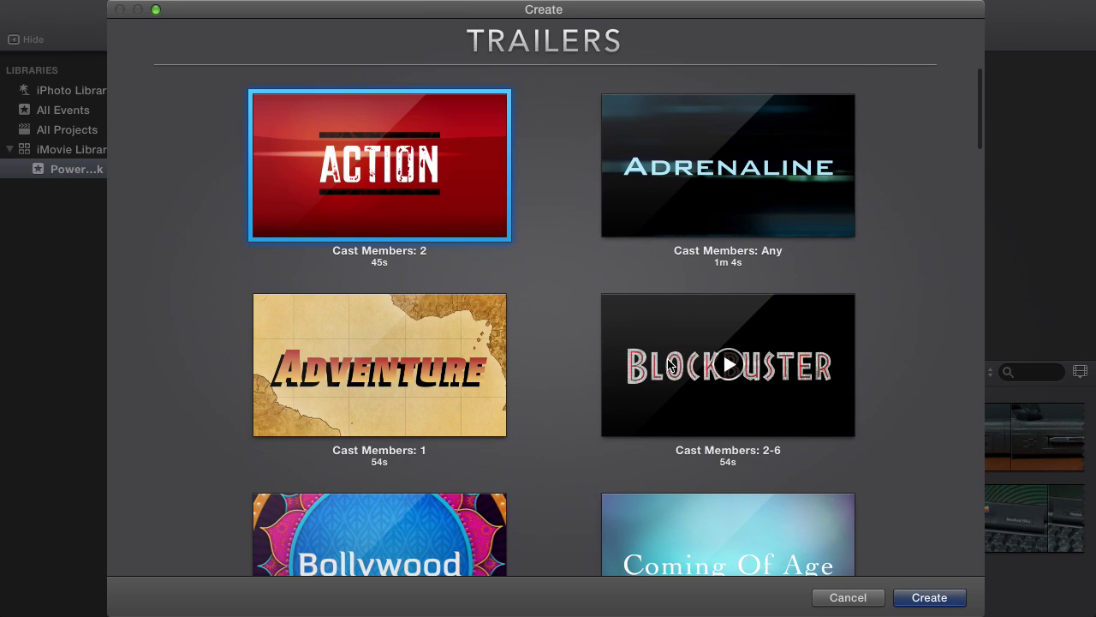
{"action": "left_click", "coordinate": [842, 594]}
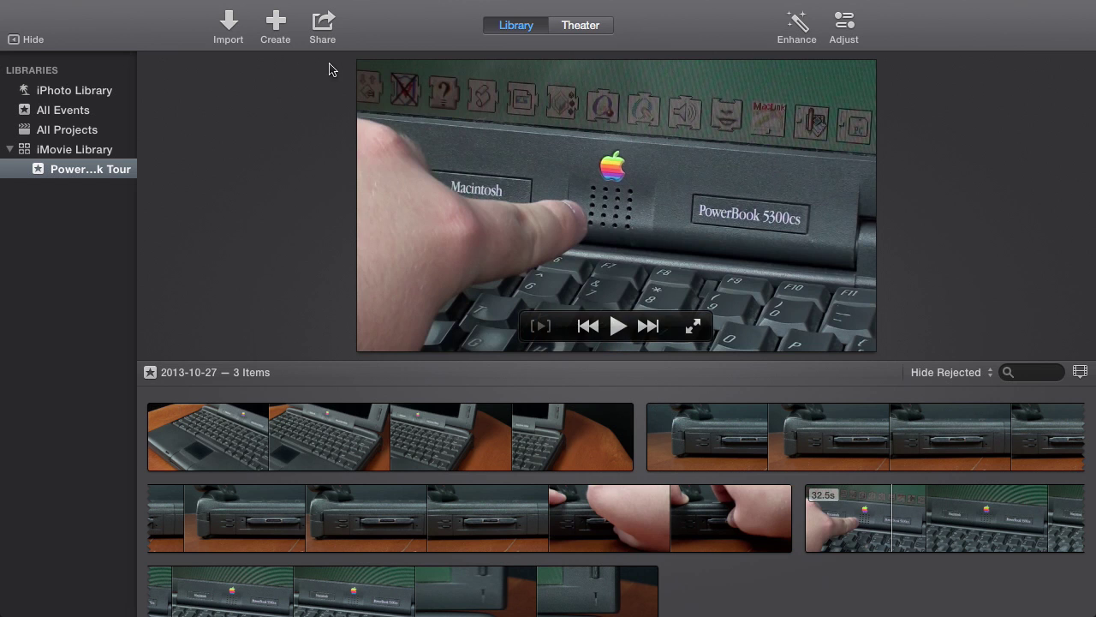
Create a No Theme movie named 'PowerBook Tour'
{"action": "left_click", "coordinate": [282, 32]}
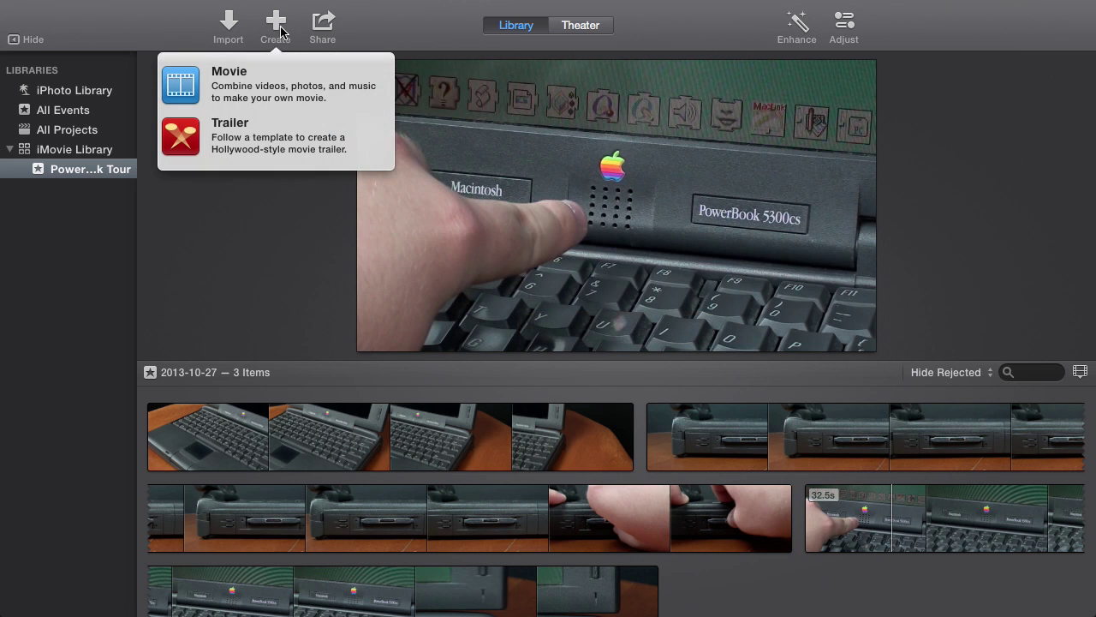
{"action": "left_click", "coordinate": [280, 101]}
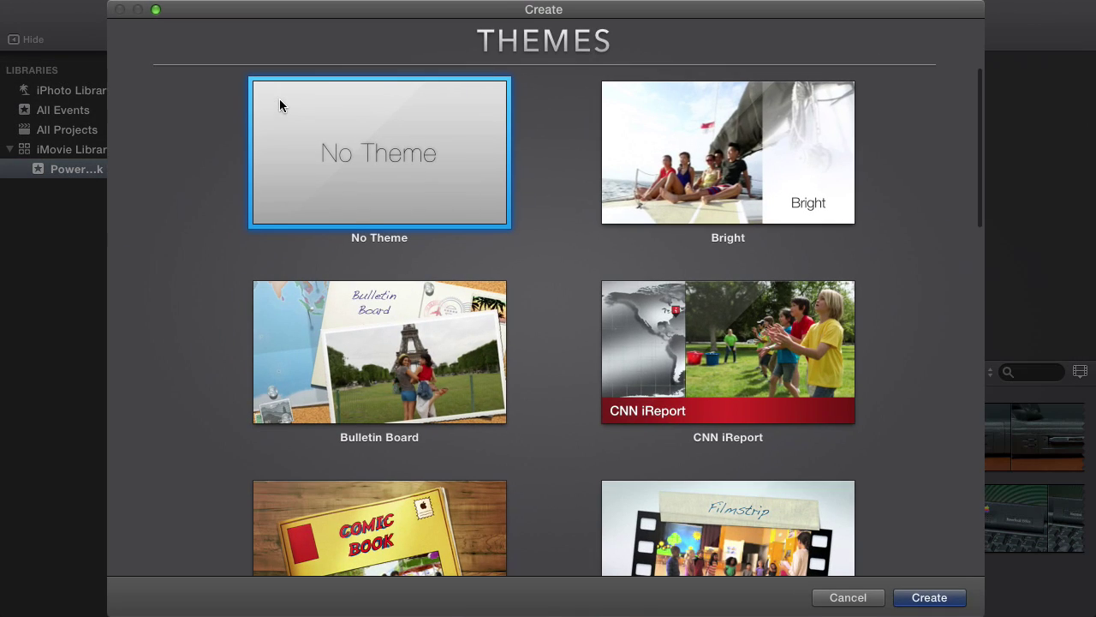
{"action": "scroll", "coordinate": [757, 422], "scroll_direction": "down", "scroll_amount": 12}
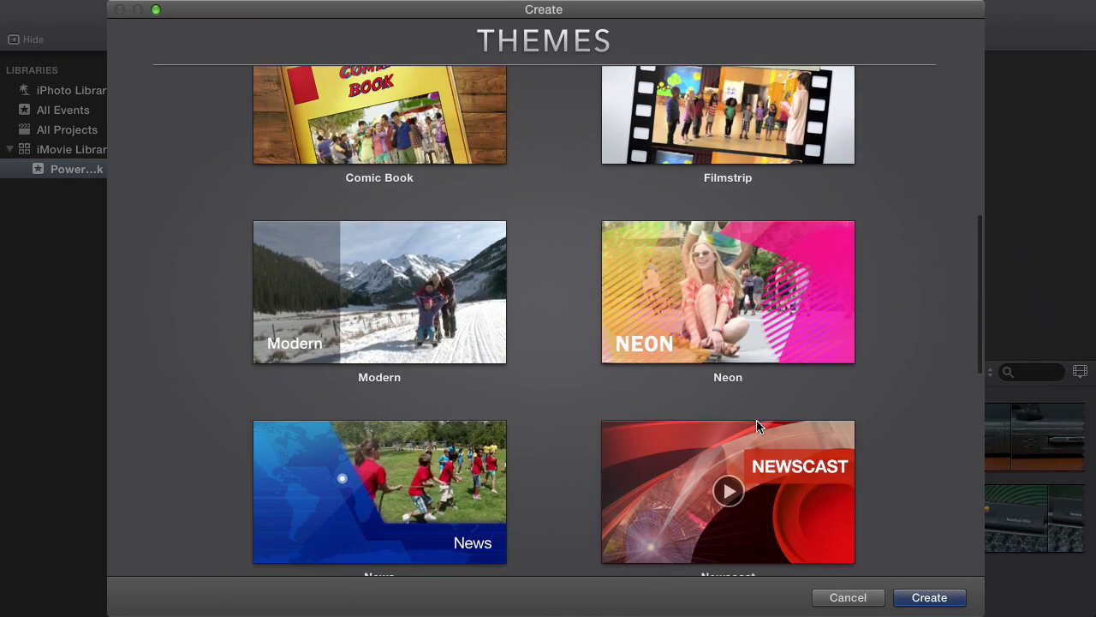
{"action": "scroll", "coordinate": [758, 426], "scroll_direction": "down", "scroll_amount": 5}
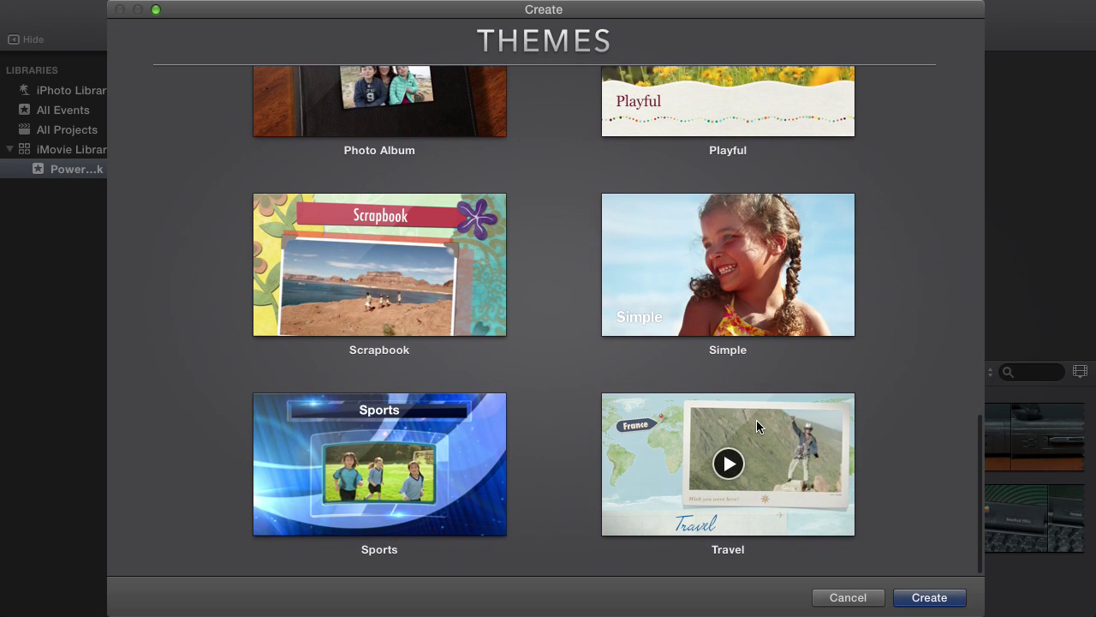
{"action": "scroll", "coordinate": [414, 450], "scroll_direction": "up", "scroll_amount": 4}
{"action": "scroll", "coordinate": [724, 364], "scroll_direction": "up", "scroll_amount": 10}
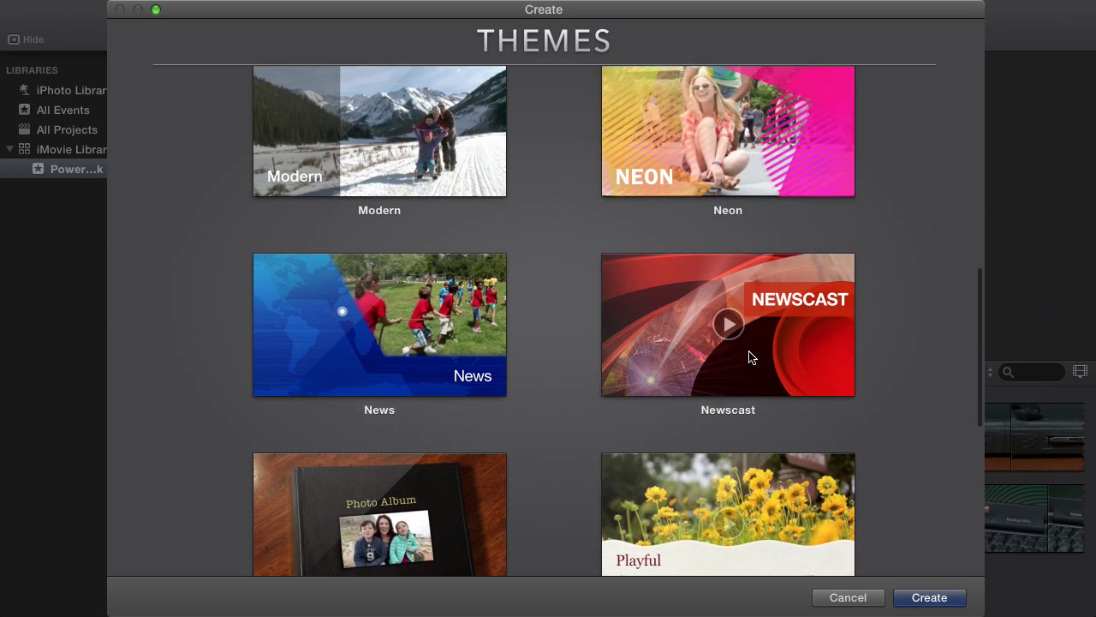
{"action": "scroll", "coordinate": [707, 363], "scroll_direction": "up", "scroll_amount": 3}
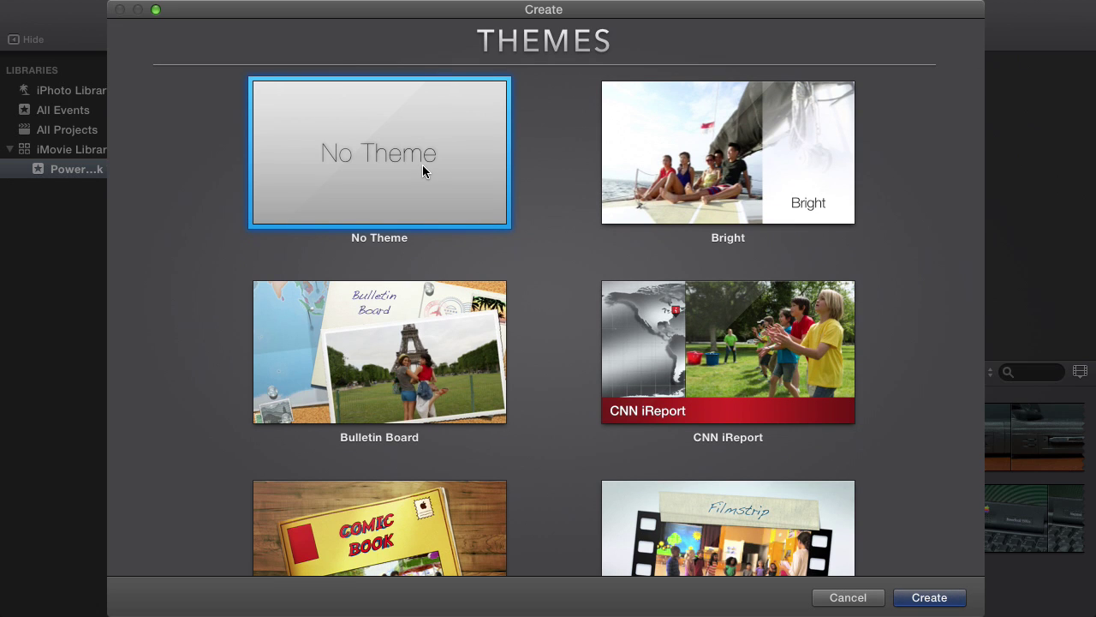
{"action": "left_click", "coordinate": [929, 599]}
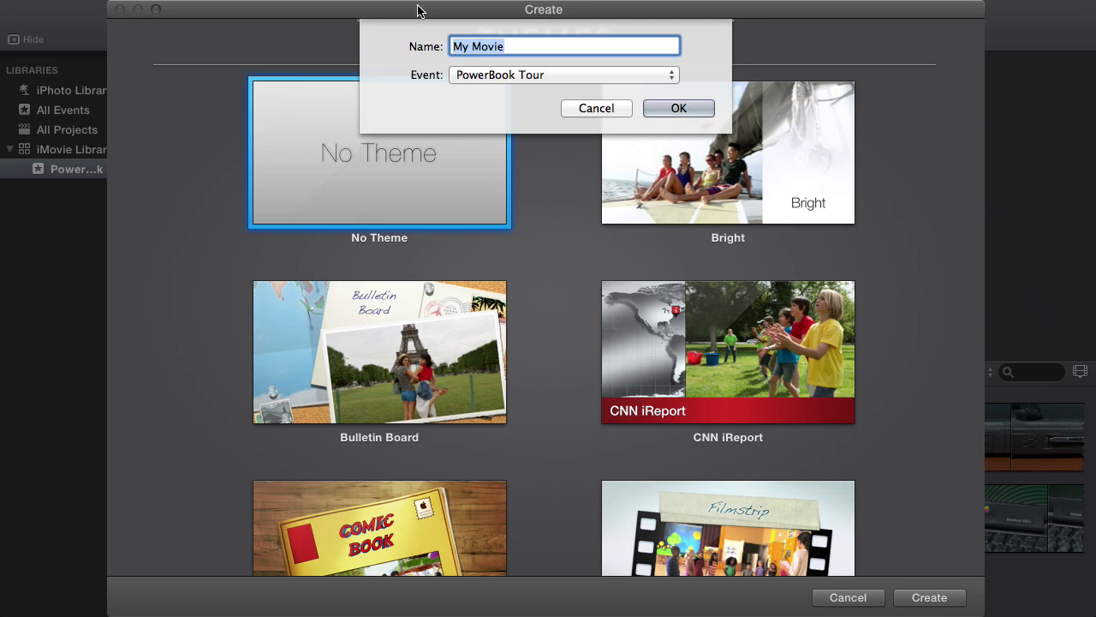
{"action": "type", "text": "PowerBook "}
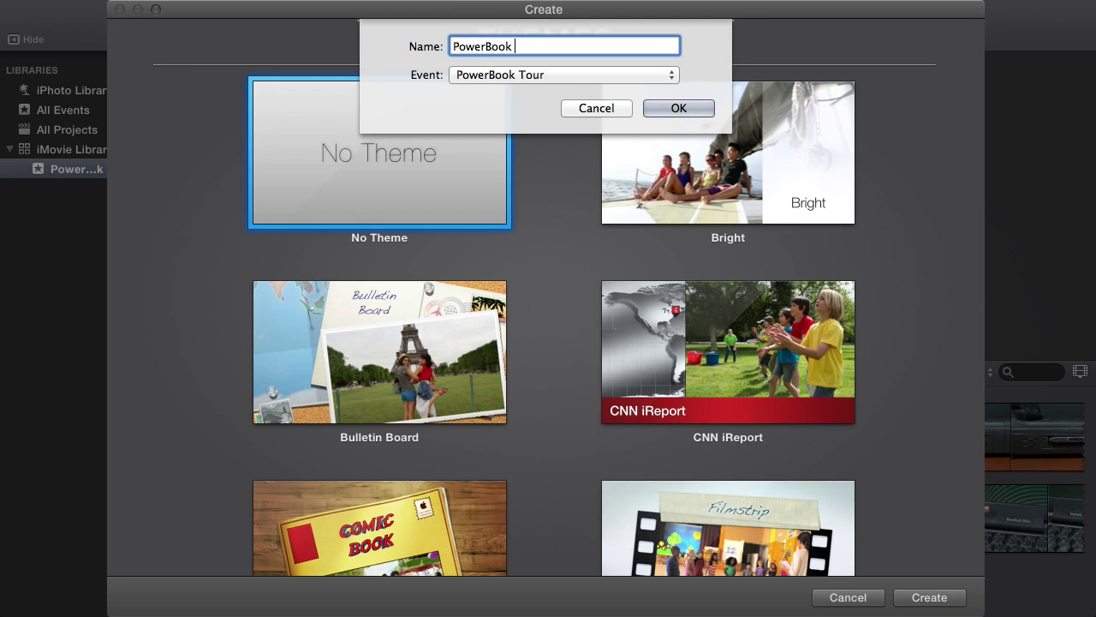
{"action": "type", "text": "Tour"}
{"action": "key", "text": "Return"}
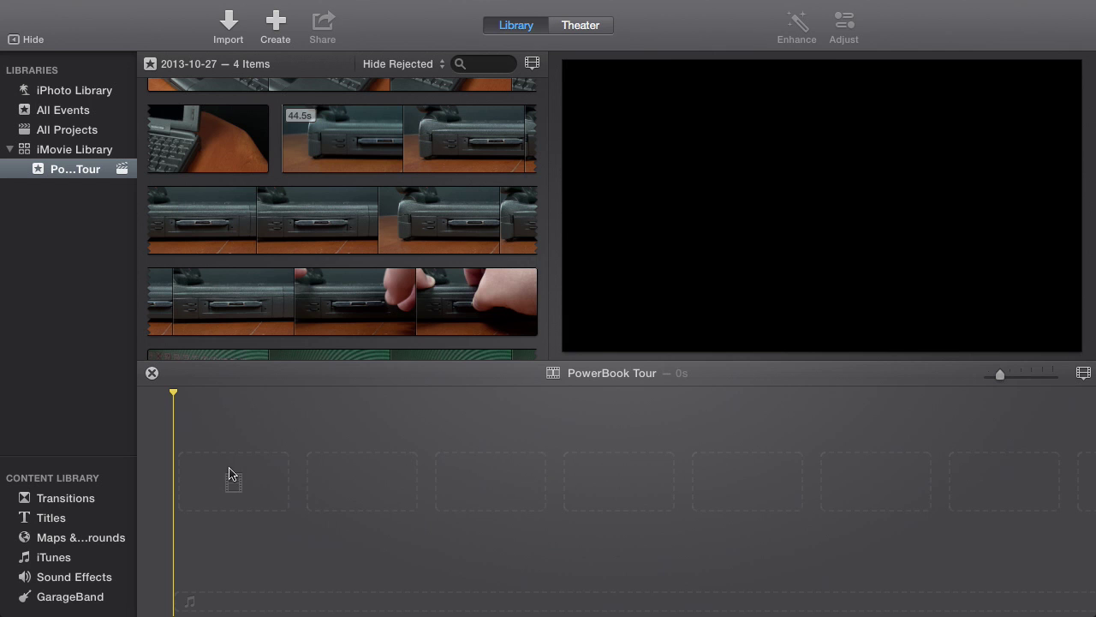
Add an 8.1-second range of the keyboard clip to the timeline as the first clip
{"action": "mouse_move", "coordinate": [803, 265]}
{"action": "scroll", "coordinate": [399, 274], "scroll_direction": "up", "scroll_amount": 5}
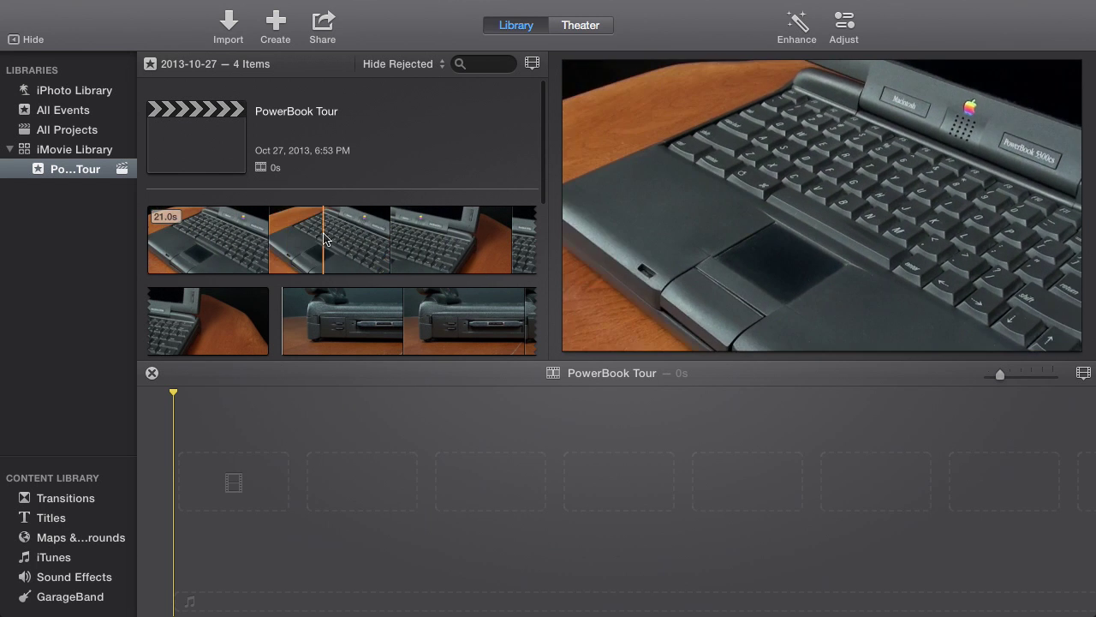
{"action": "scroll", "coordinate": [222, 241], "scroll_direction": "down", "scroll_amount": 2}
{"action": "scroll", "coordinate": [222, 242], "scroll_direction": "down", "scroll_amount": 3}
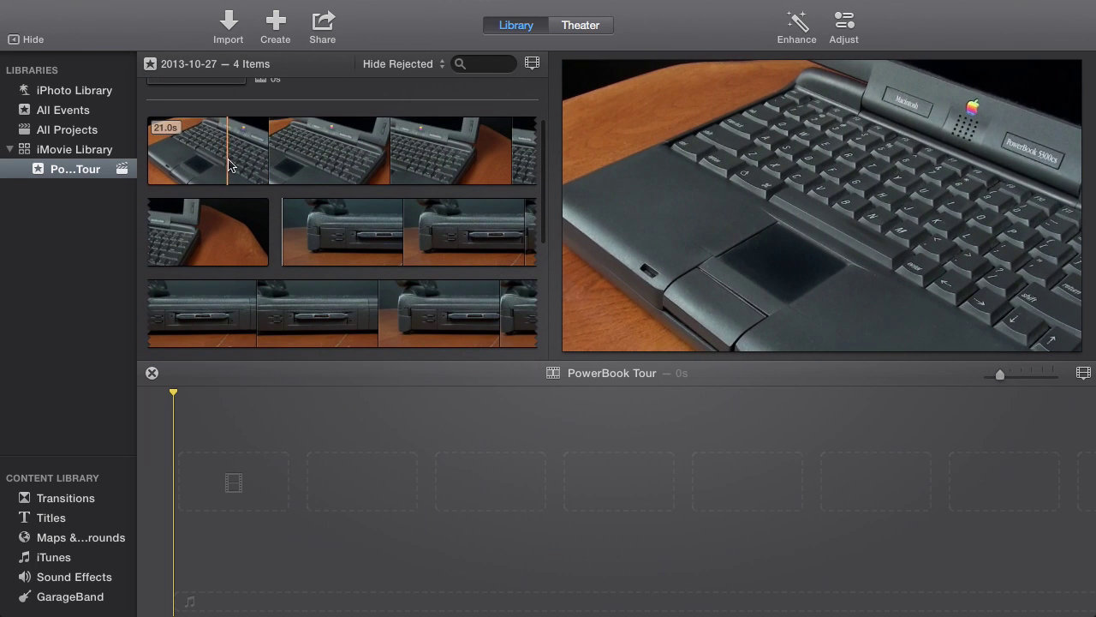
{"action": "left_click_drag", "start_coordinate": [312, 150], "coordinate": [509, 151]}
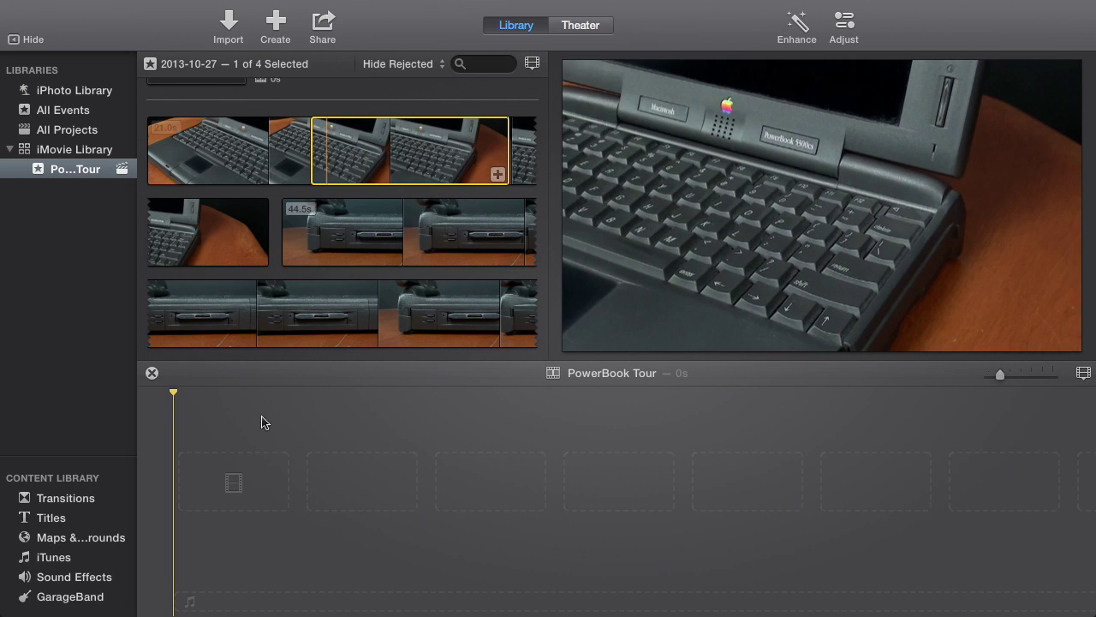
{"action": "left_click", "coordinate": [497, 175]}
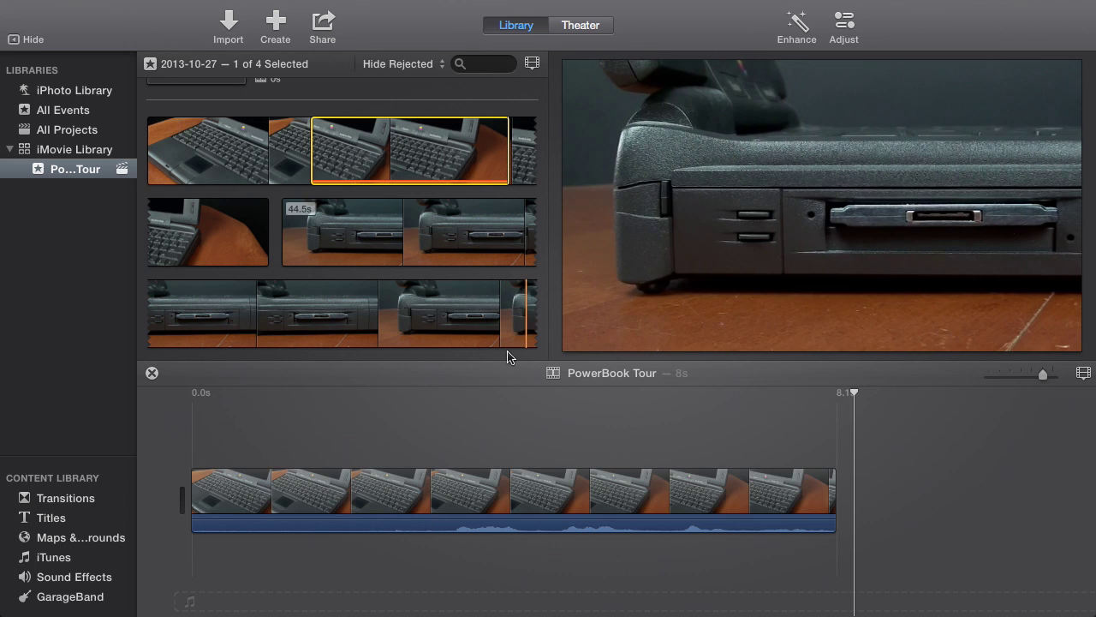
Mute the keyboard clip, add an audio fade-out, and trim it from 8.1 to 6.3 seconds
{"action": "left_click", "coordinate": [382, 497]}
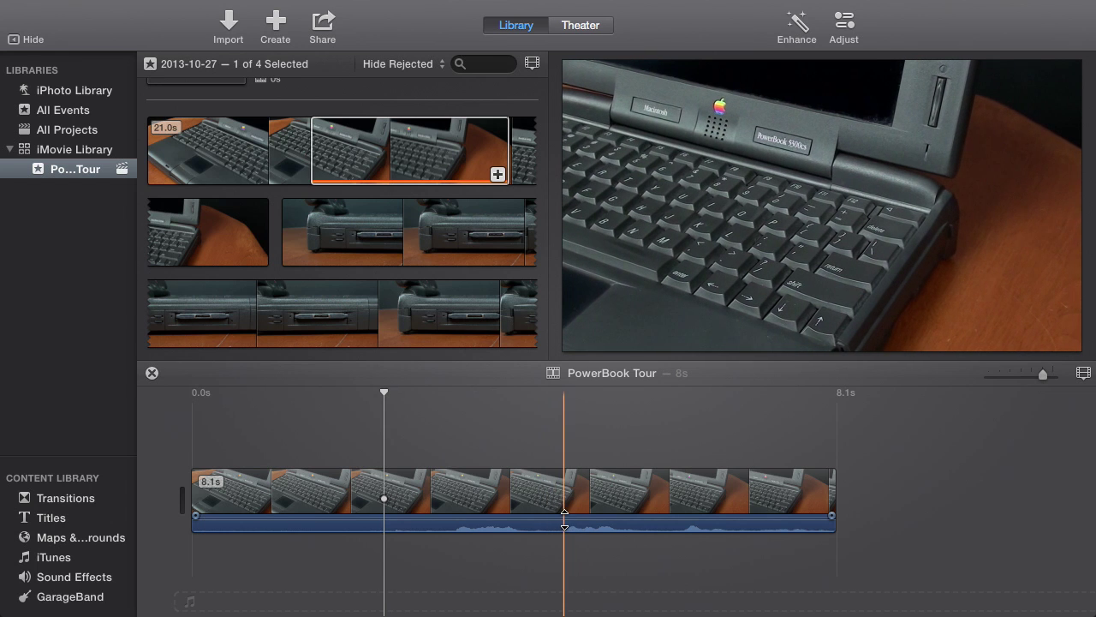
{"action": "left_click_drag", "start_coordinate": [562, 516], "coordinate": [565, 546]}
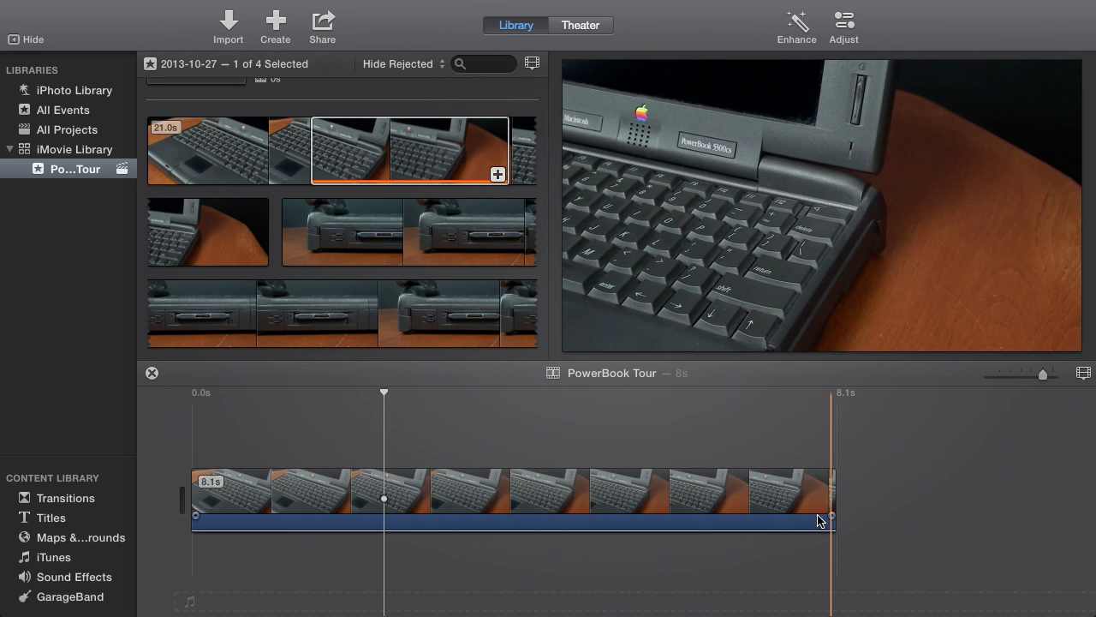
{"action": "left_click_drag", "start_coordinate": [831, 518], "coordinate": [716, 516]}
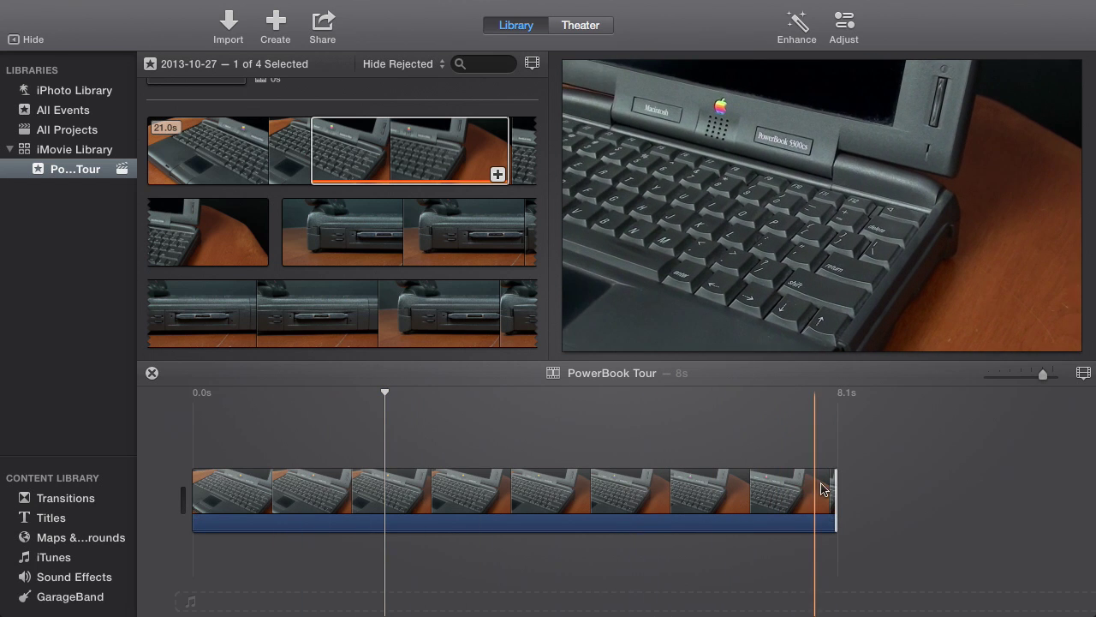
{"action": "left_click_drag", "start_coordinate": [836, 485], "coordinate": [745, 486]}
{"action": "left_click_drag", "start_coordinate": [195, 486], "coordinate": [234, 486]}
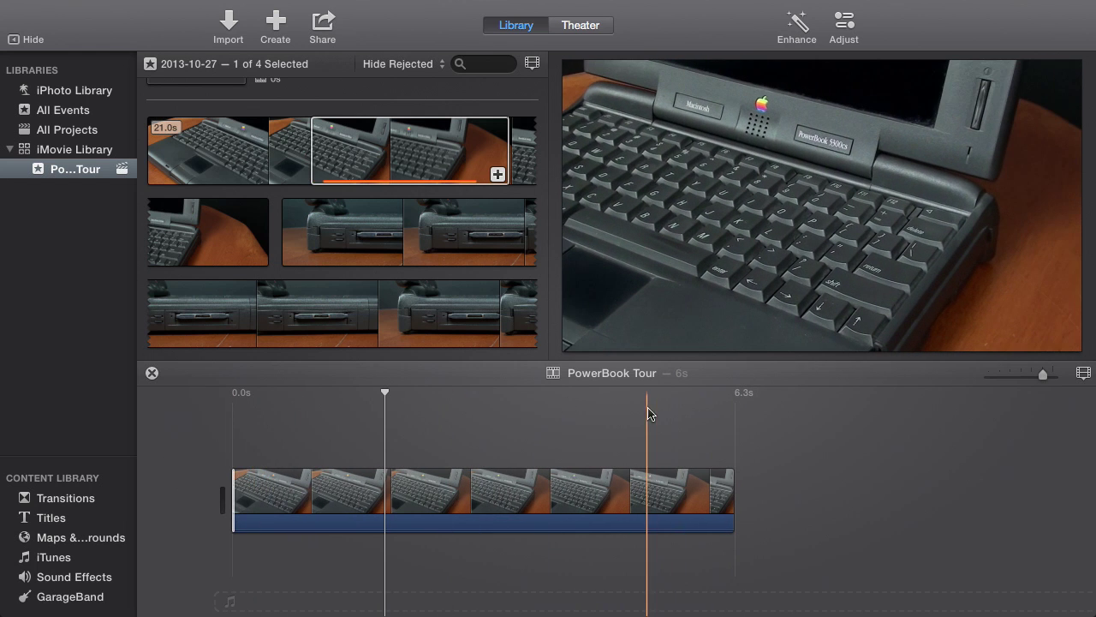
Insert a 3.8-second side-port shot at the movie's start and mute its audio to 0%
{"action": "scroll", "coordinate": [358, 233], "scroll_direction": "down", "scroll_amount": 1}
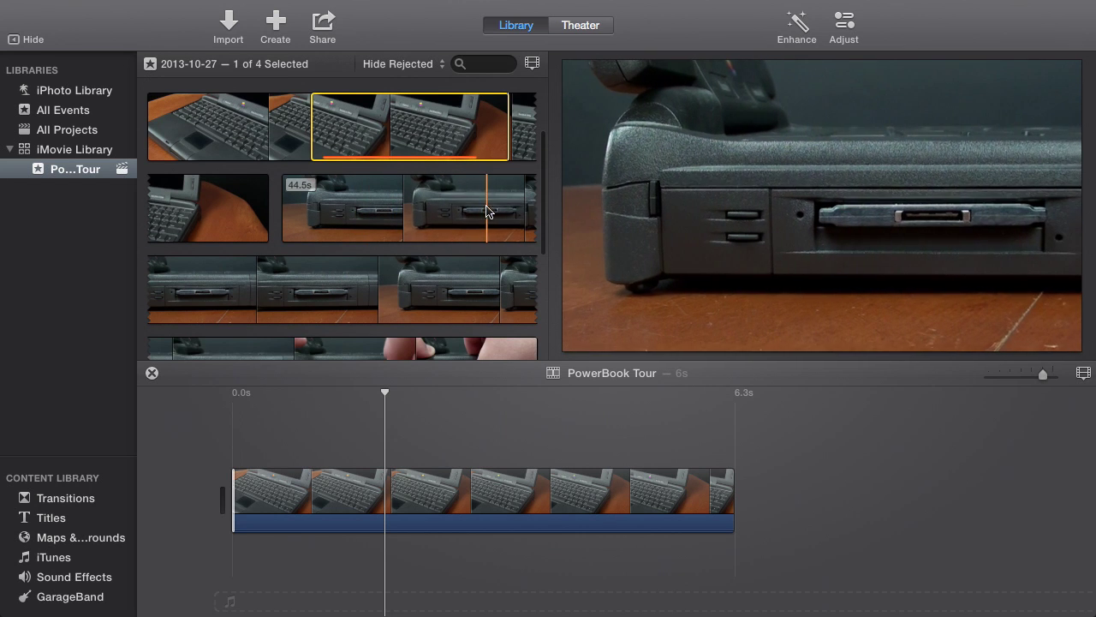
{"action": "left_click", "coordinate": [186, 293]}
{"action": "left_click_drag", "start_coordinate": [274, 294], "coordinate": [609, 458]}
{"action": "left_click", "coordinate": [155, 288]}
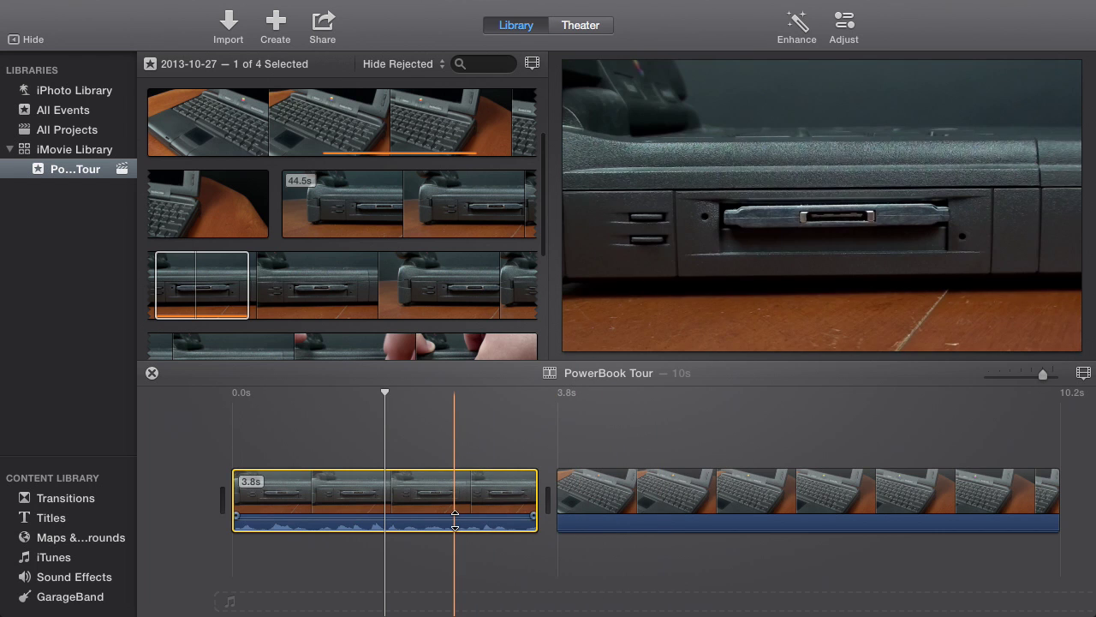
{"action": "left_click_drag", "start_coordinate": [454, 519], "coordinate": [453, 533]}
Mark a range on the logo close-up clip in the event browser
{"action": "scroll", "coordinate": [342, 214], "scroll_direction": "down", "scroll_amount": 5}
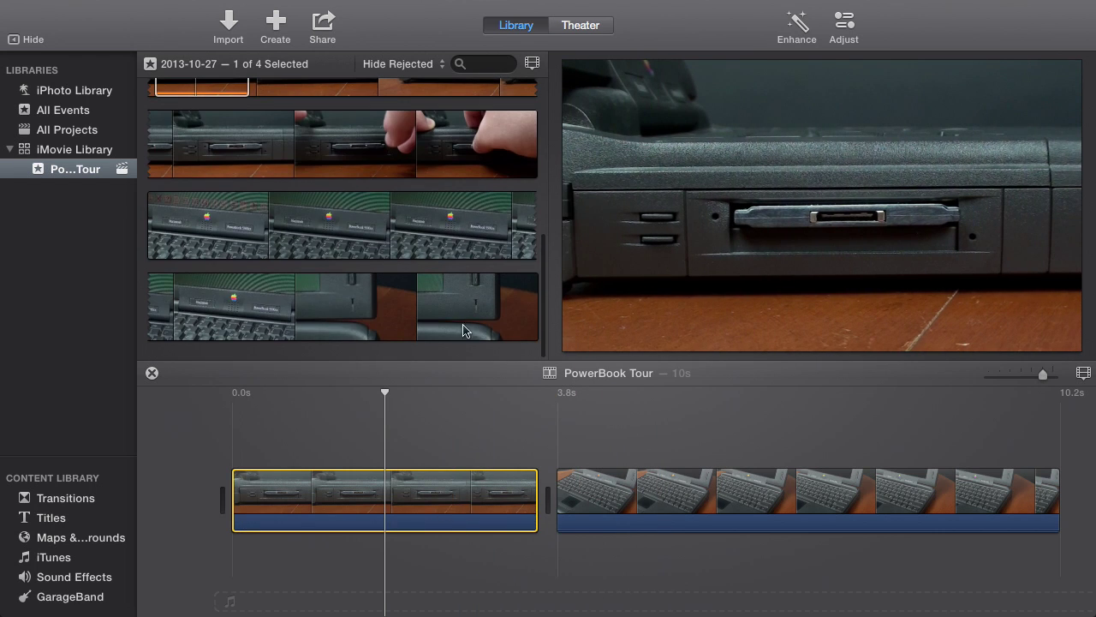
{"action": "scroll", "coordinate": [597, 463], "scroll_direction": "right", "scroll_amount": 4}
{"action": "scroll", "coordinate": [595, 460], "scroll_direction": "right", "scroll_amount": 2}
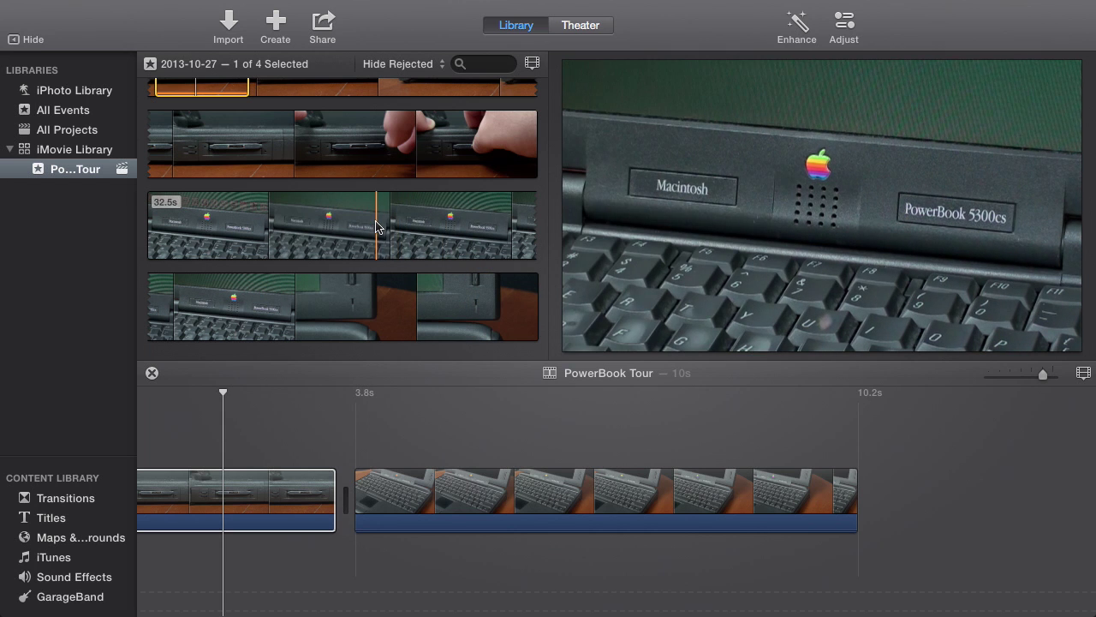
{"action": "left_click_drag", "start_coordinate": [377, 222], "coordinate": [479, 222]}
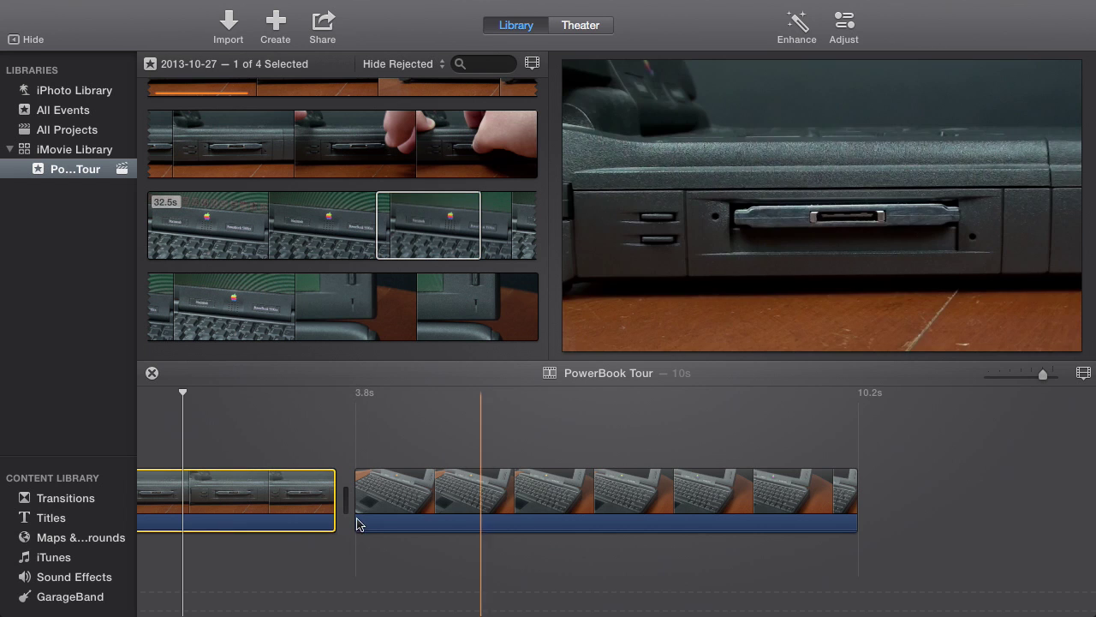
Append the logo close-up with lowered volume, trim it to about 4.3 seconds, and zoom the timeline out
{"action": "left_click", "coordinate": [876, 393]}
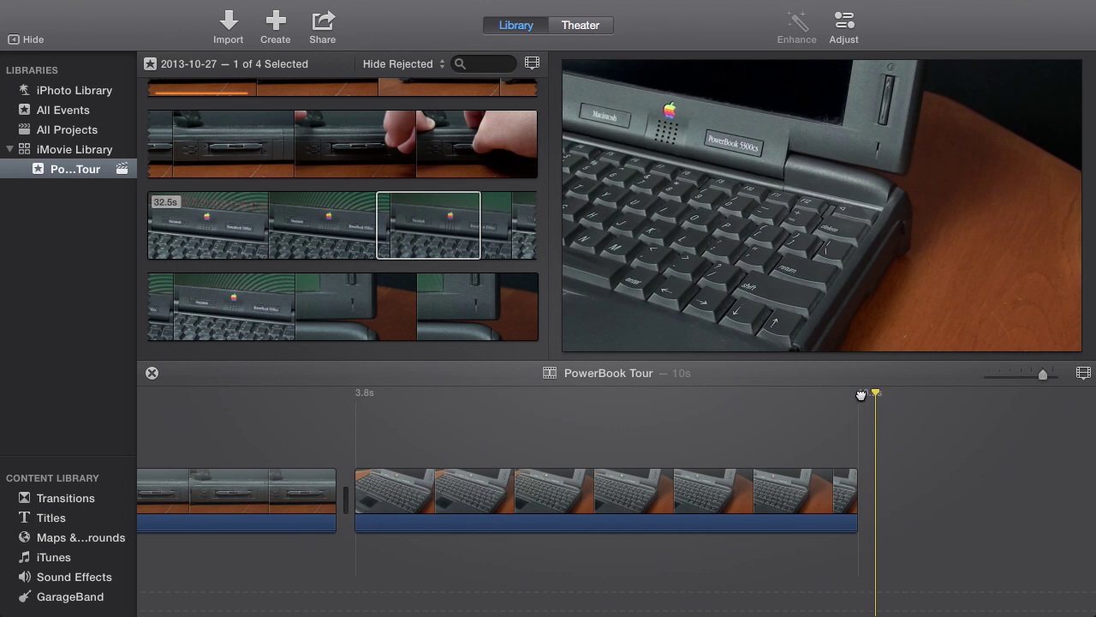
{"action": "left_click", "coordinate": [467, 244]}
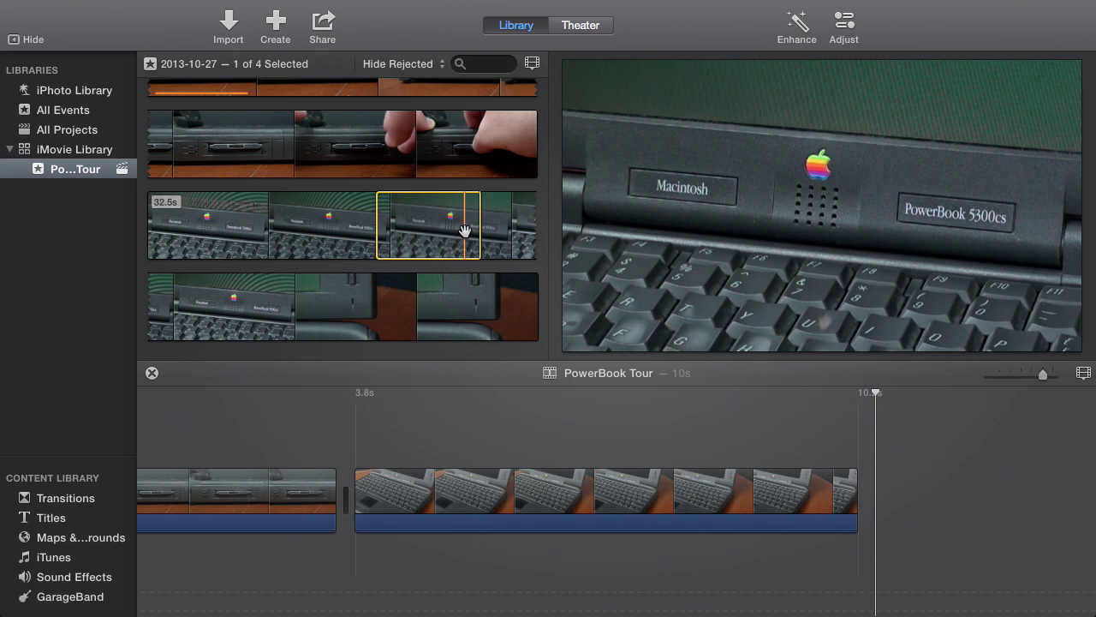
{"action": "left_click_drag", "start_coordinate": [465, 230], "coordinate": [470, 248]}
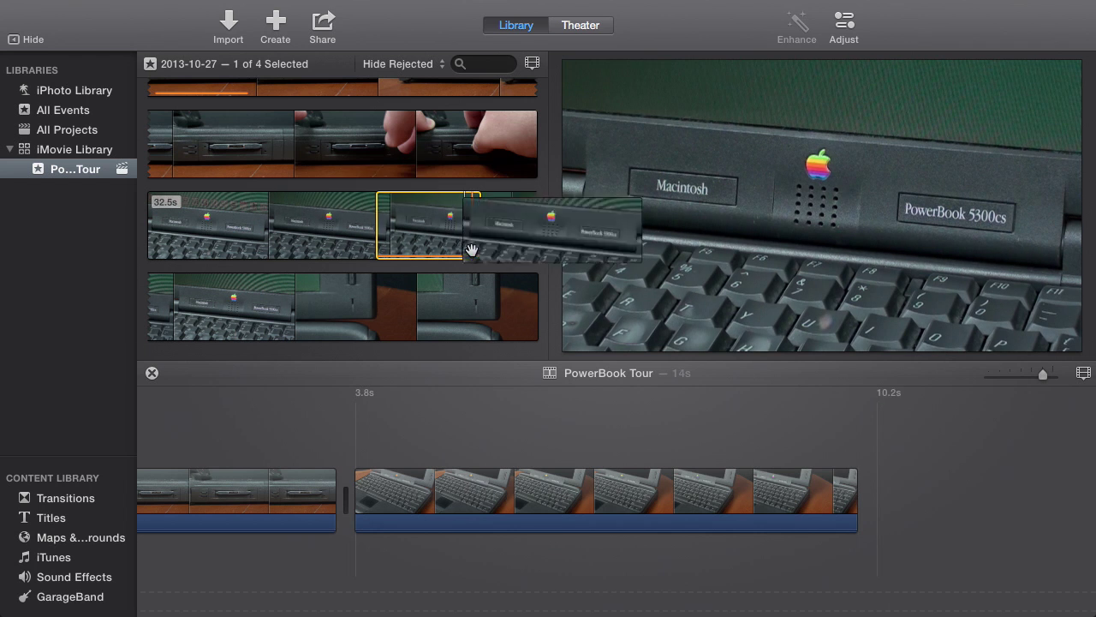
{"action": "key", "text": "e"}
{"action": "left_click_drag", "start_coordinate": [671, 516], "coordinate": [671, 561]}
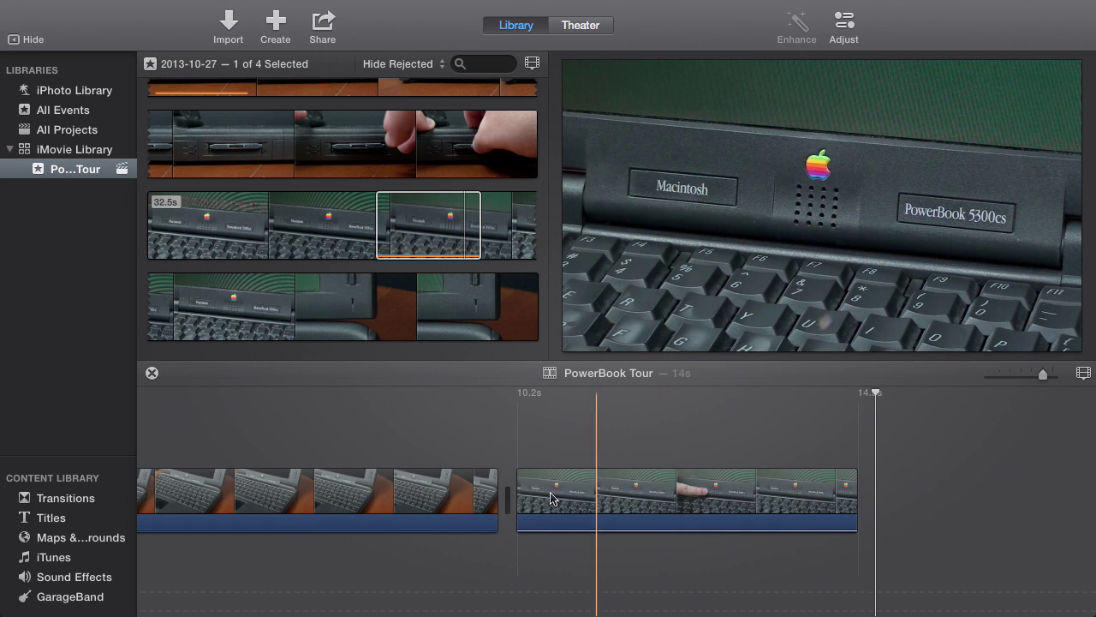
{"action": "left_click_drag", "start_coordinate": [517, 497], "coordinate": [605, 420]}
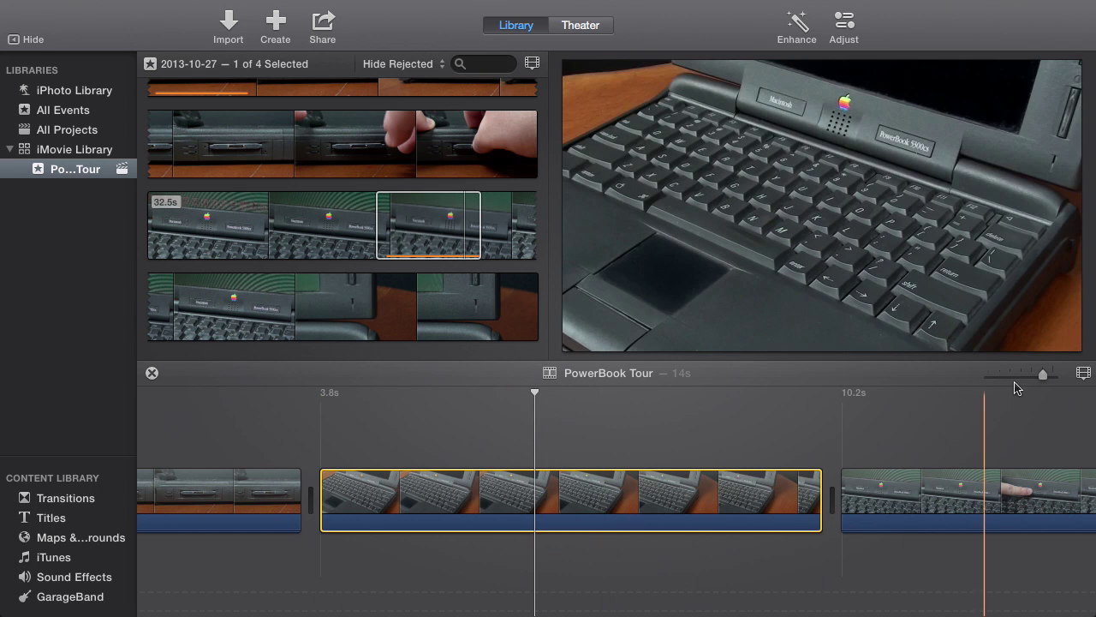
{"action": "left_click", "coordinate": [1019, 375]}
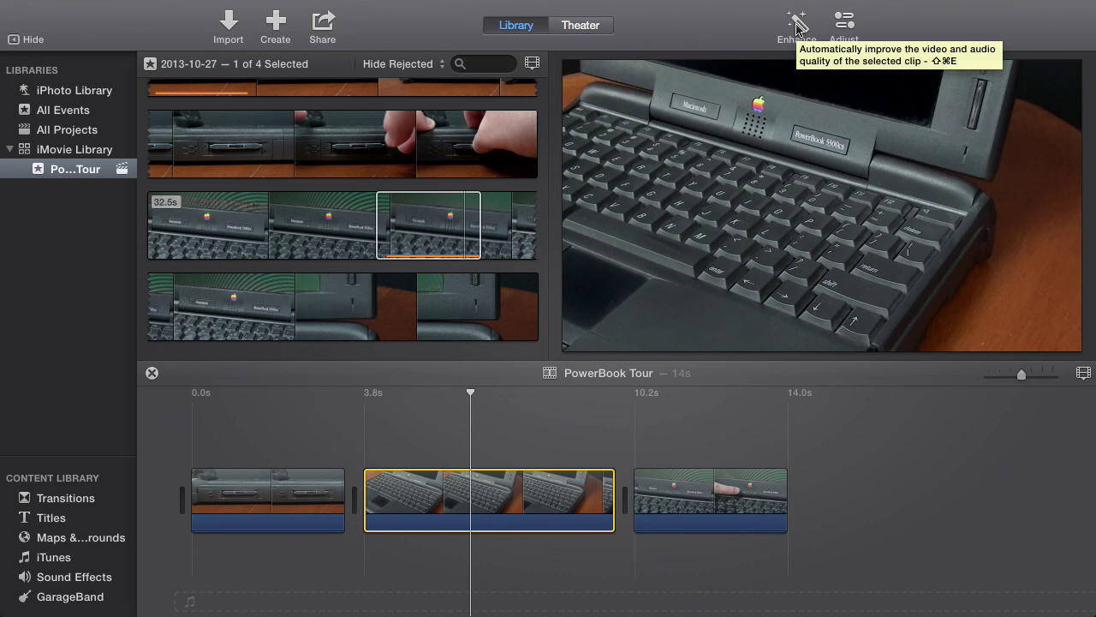
Auto-enhance the middle keyboard clip, revert it, then show the Adjust controls
{"action": "left_click", "coordinate": [545, 474]}
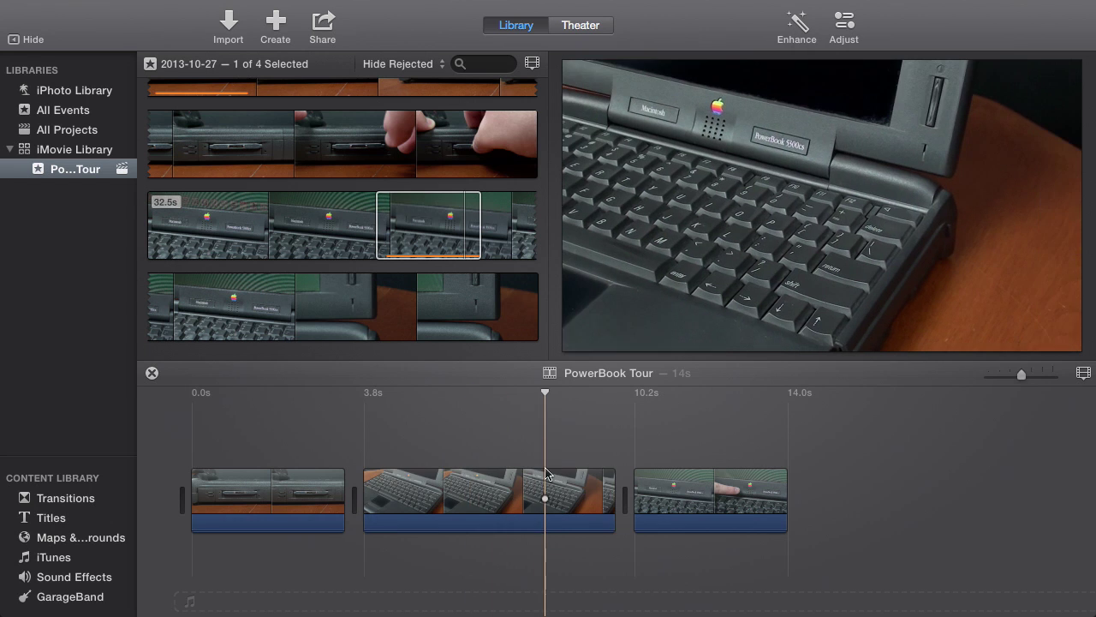
{"action": "left_click", "coordinate": [550, 497]}
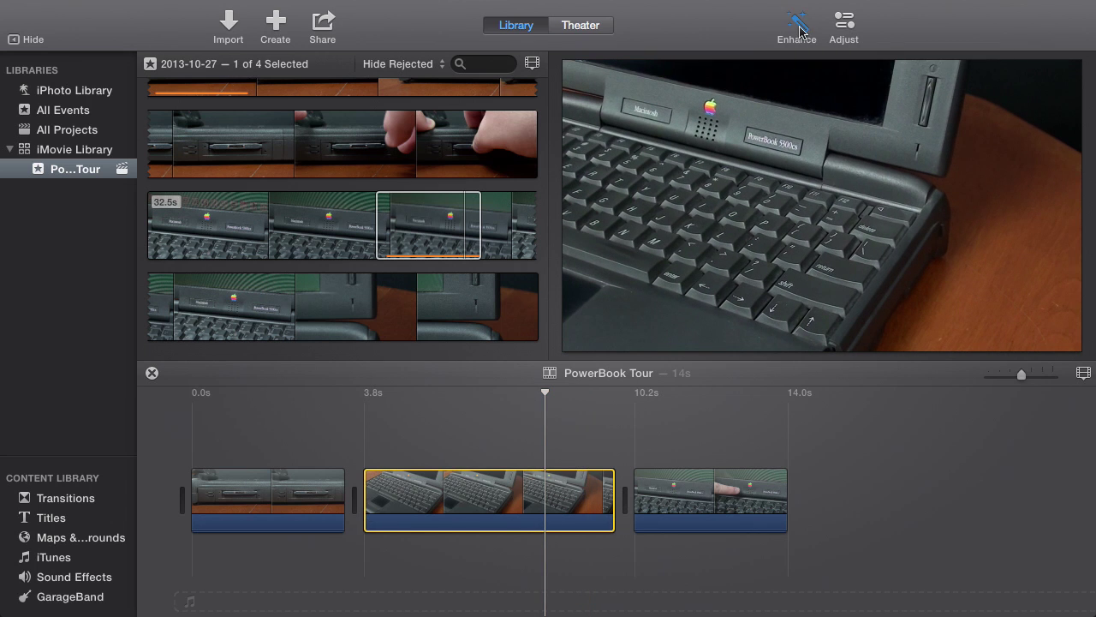
{"action": "left_click", "coordinate": [799, 26]}
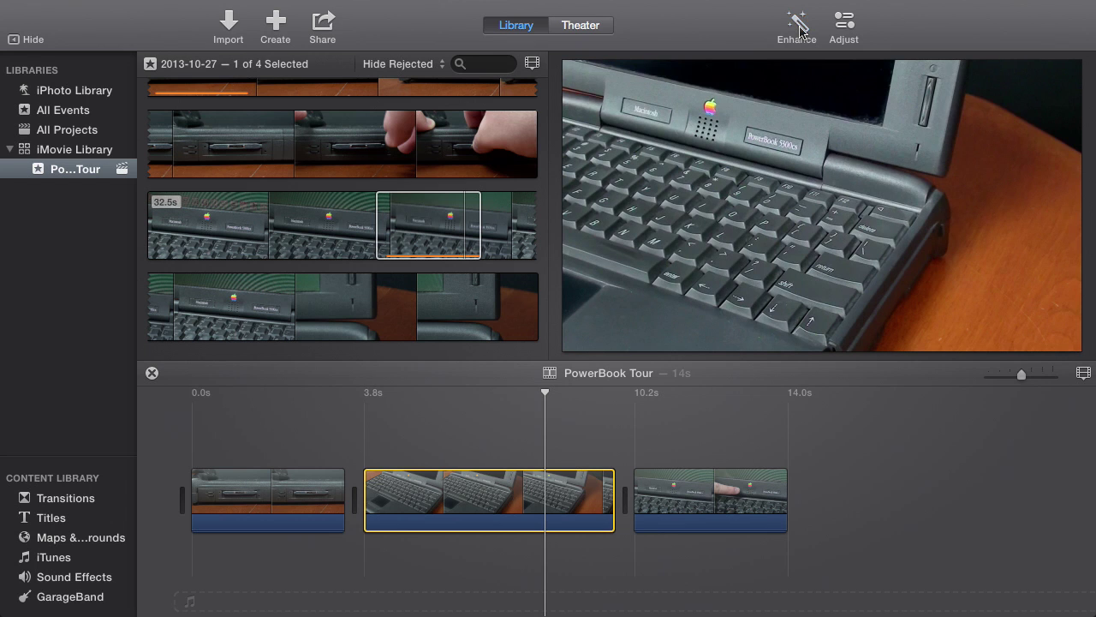
{"action": "left_click", "coordinate": [799, 30]}
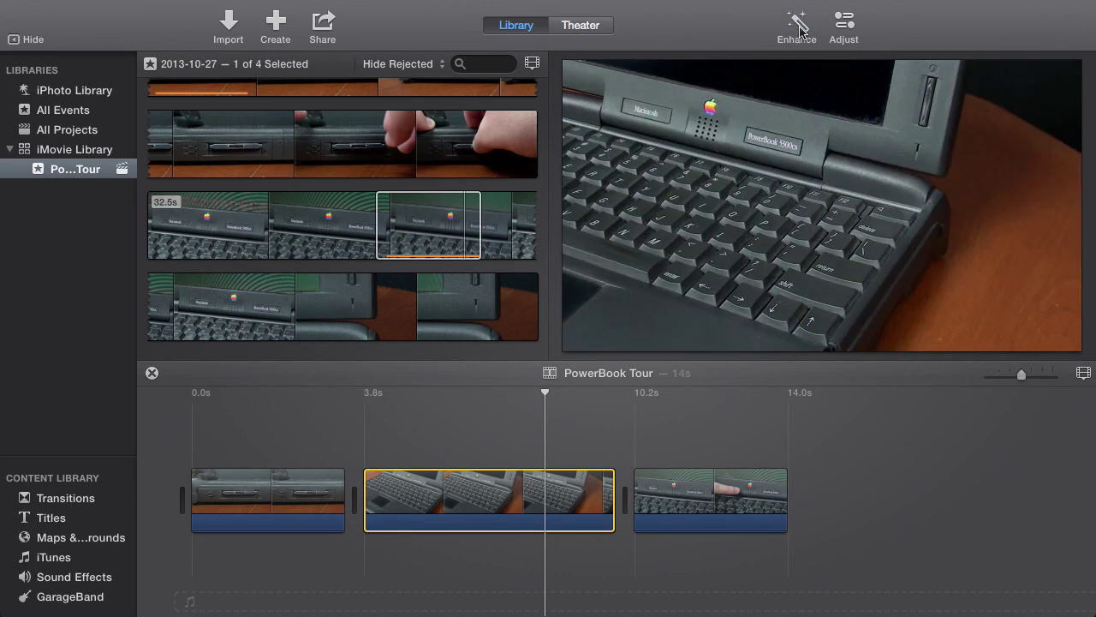
{"action": "left_click", "coordinate": [846, 28]}
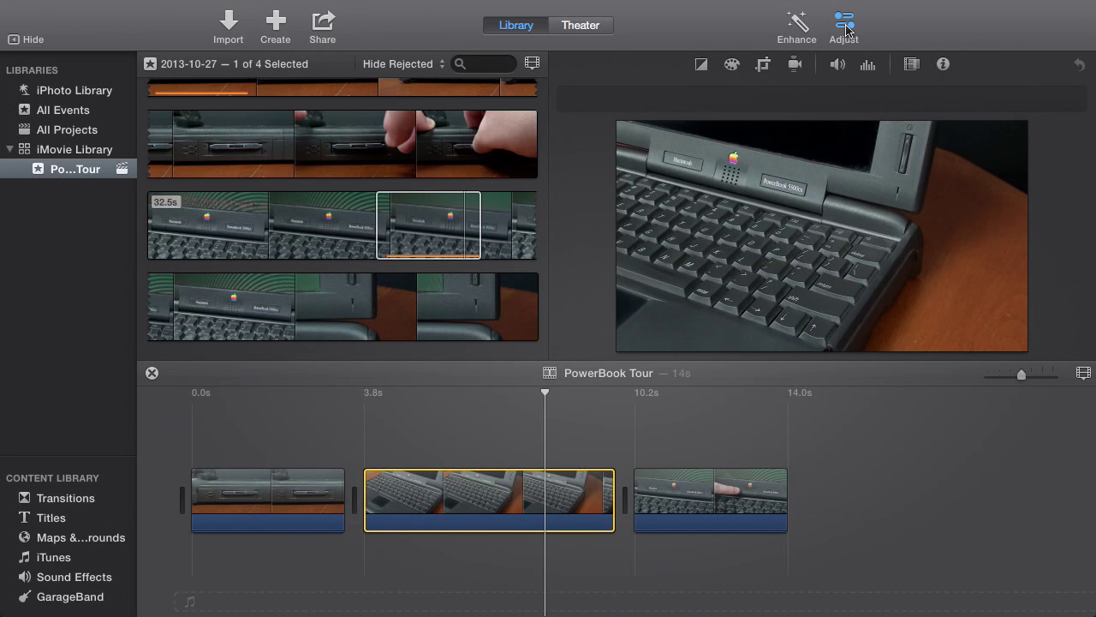
Review the keyboard clip's colour, crop, stabilization, volume, noise reduction and effect settings
{"action": "left_click", "coordinate": [733, 67]}
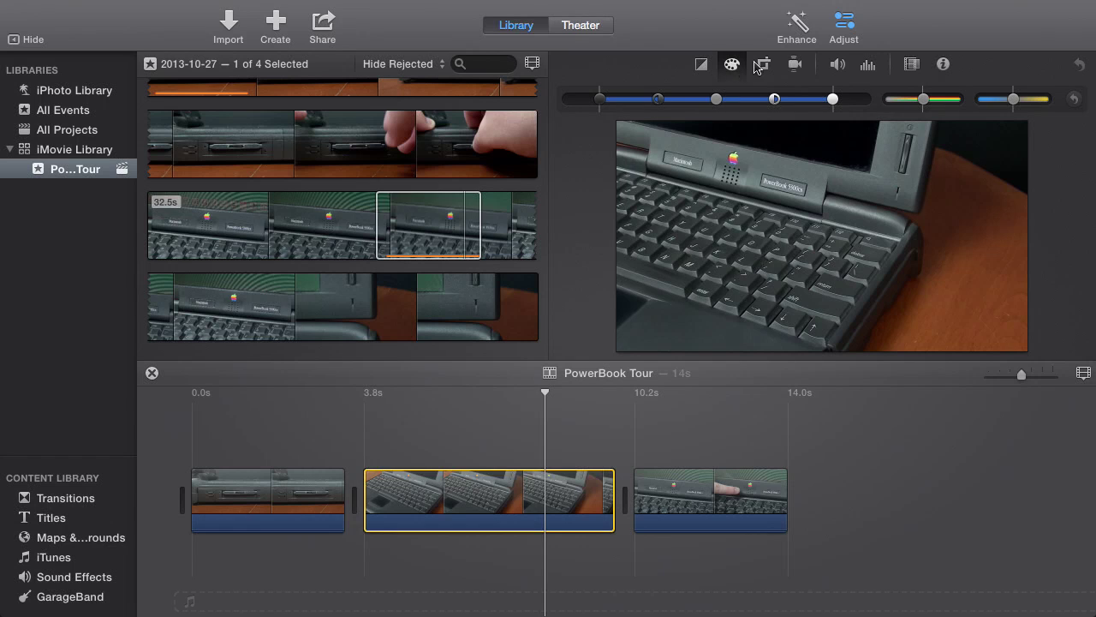
{"action": "left_click", "coordinate": [764, 66]}
{"action": "left_click", "coordinate": [794, 67]}
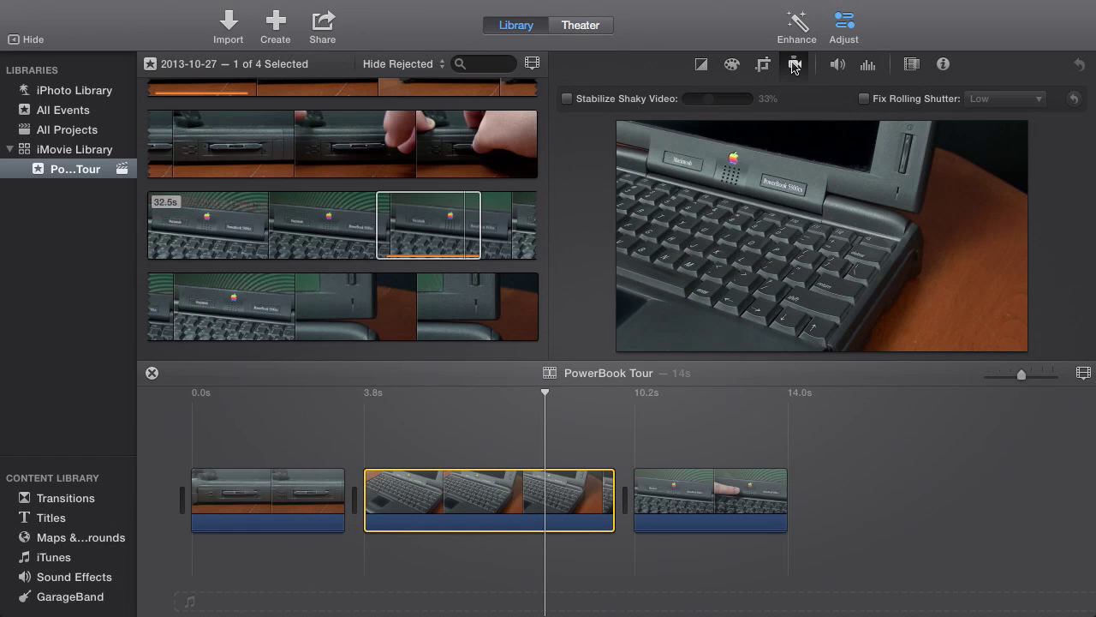
{"action": "left_click", "coordinate": [838, 66]}
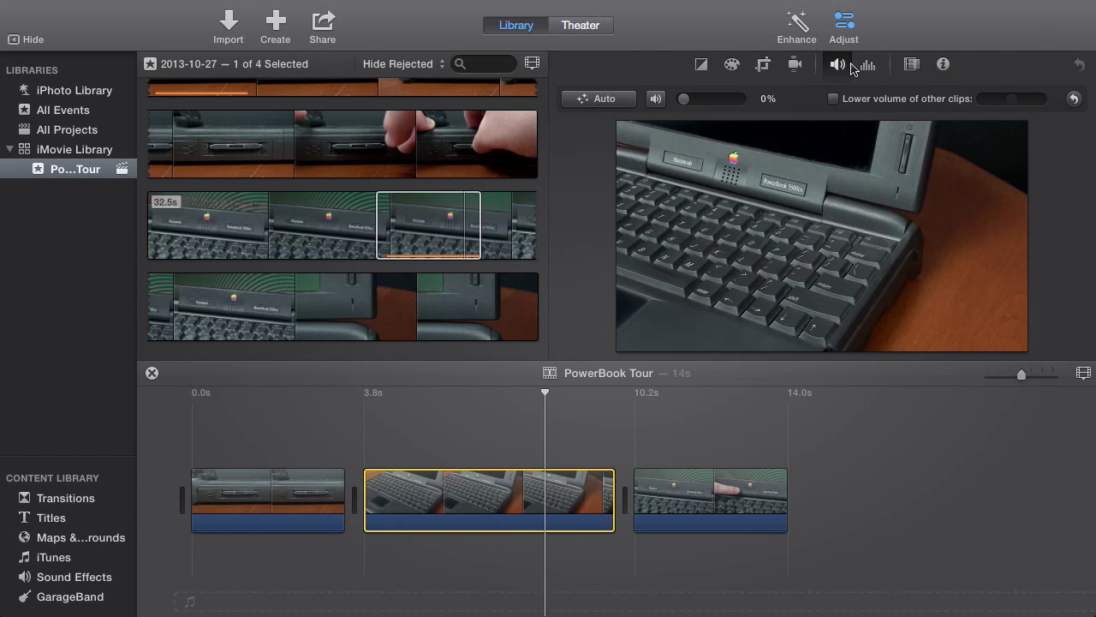
{"action": "left_click", "coordinate": [872, 67]}
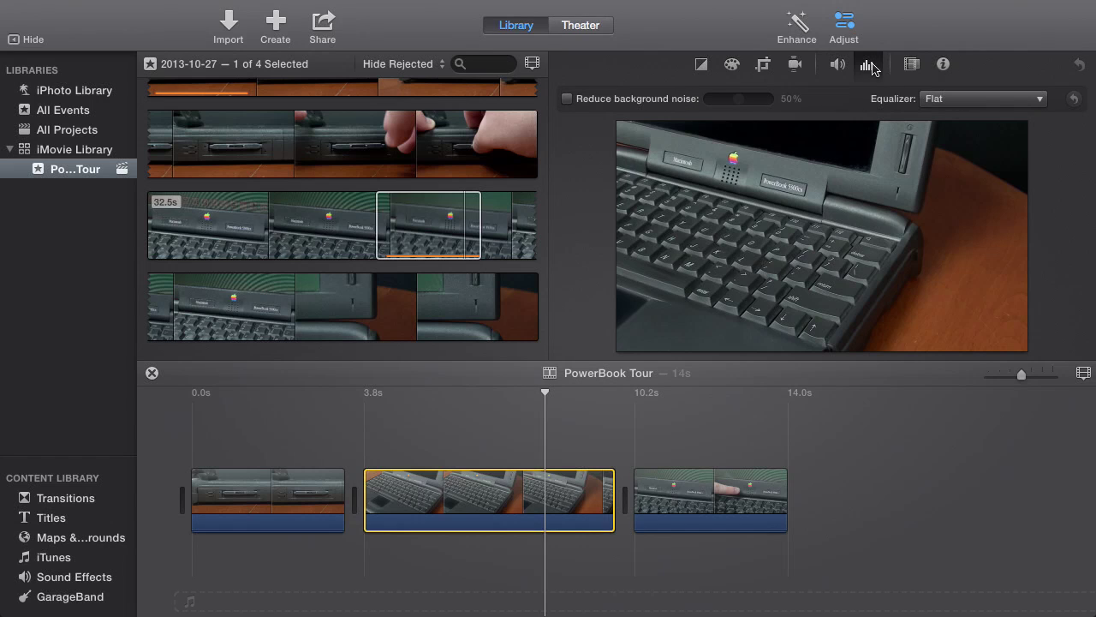
{"action": "left_click", "coordinate": [909, 66]}
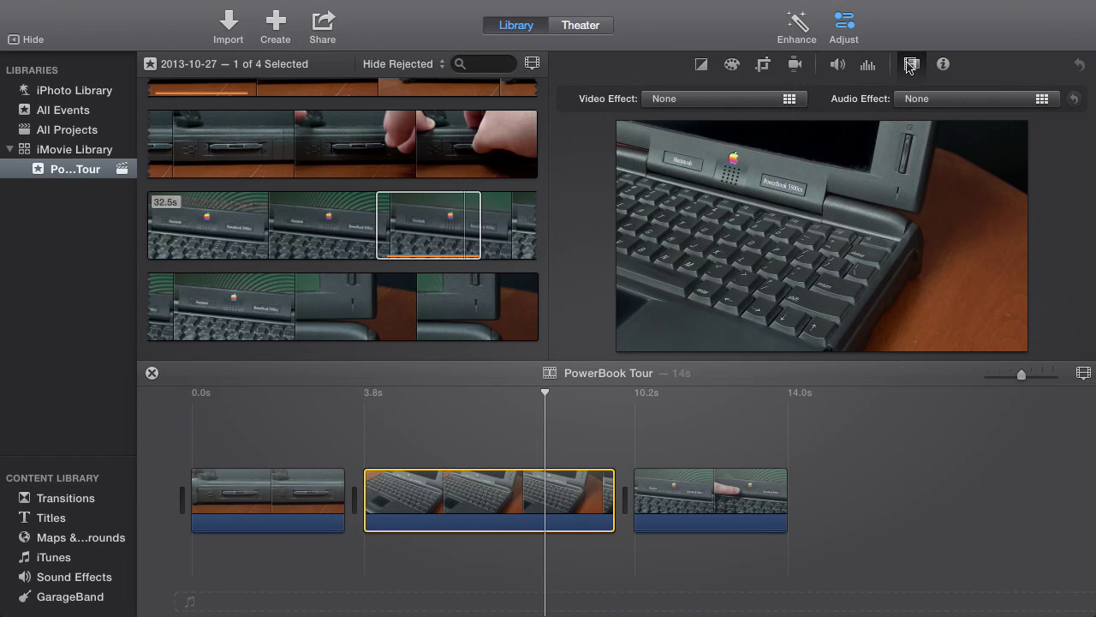
Set the keyboard clip's duration to 6.0 seconds, then check its audio effect options
{"action": "left_click", "coordinate": [943, 66]}
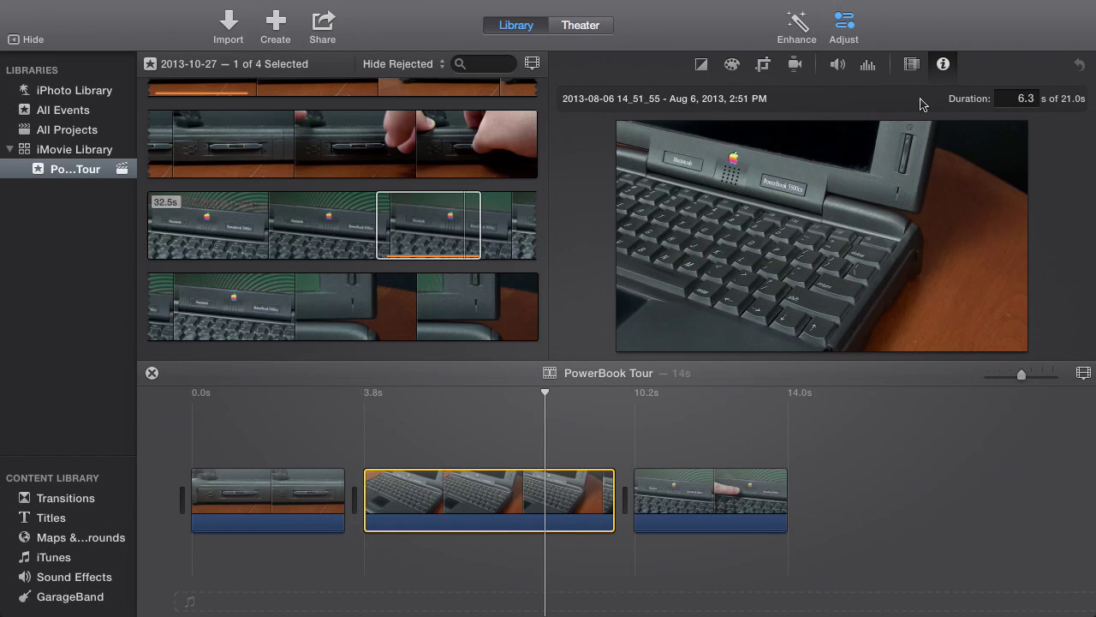
{"action": "left_click", "coordinate": [1019, 99]}
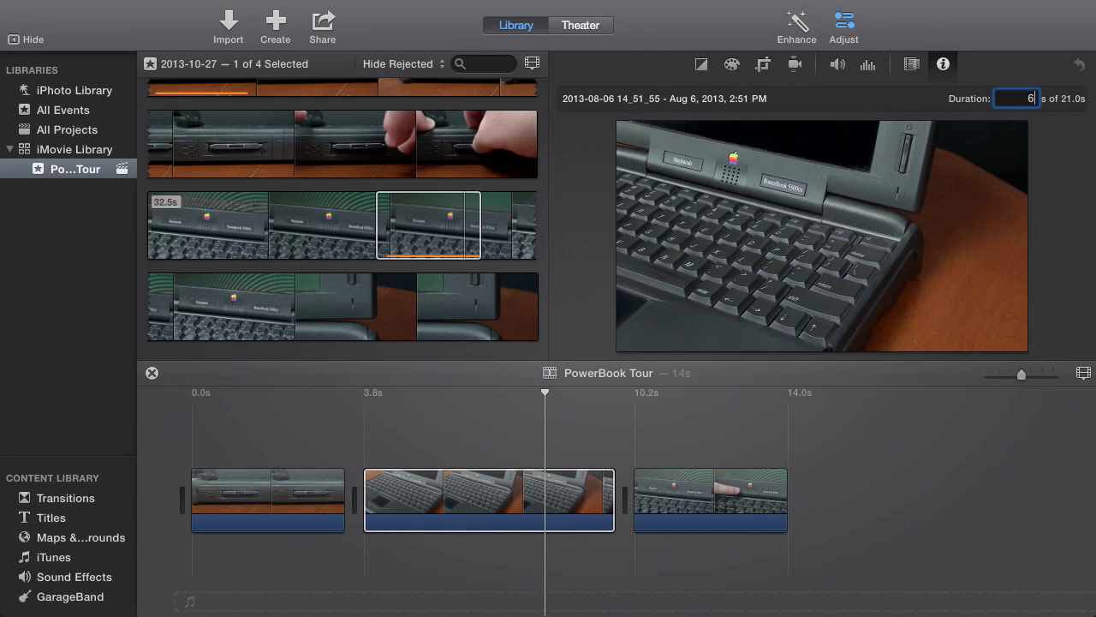
{"action": "left_click", "coordinate": [411, 553]}
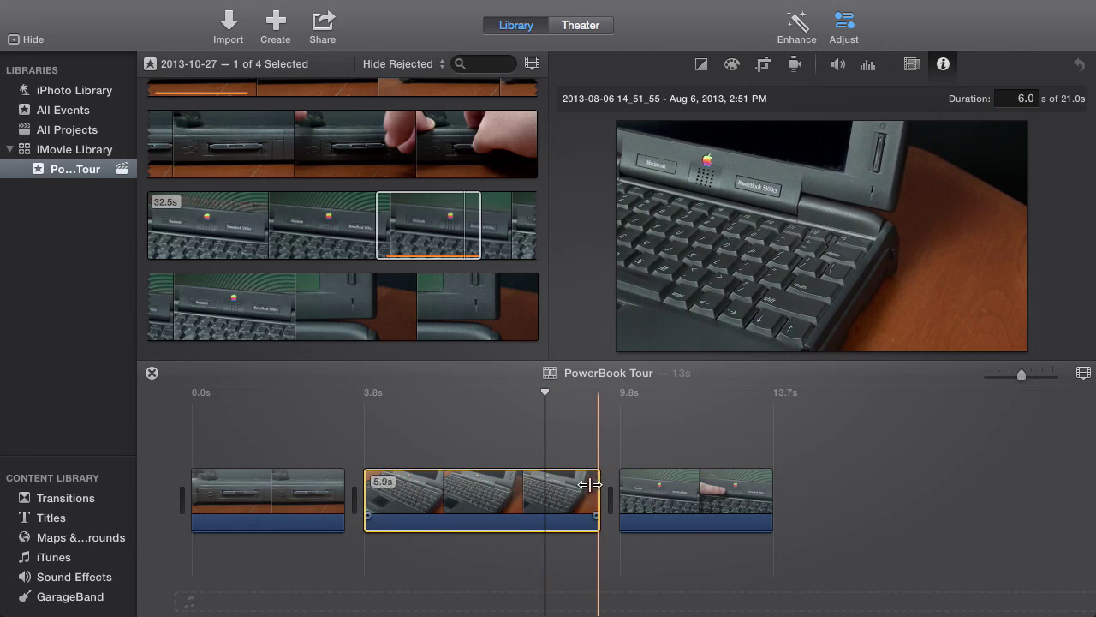
{"action": "left_click", "coordinate": [911, 65]}
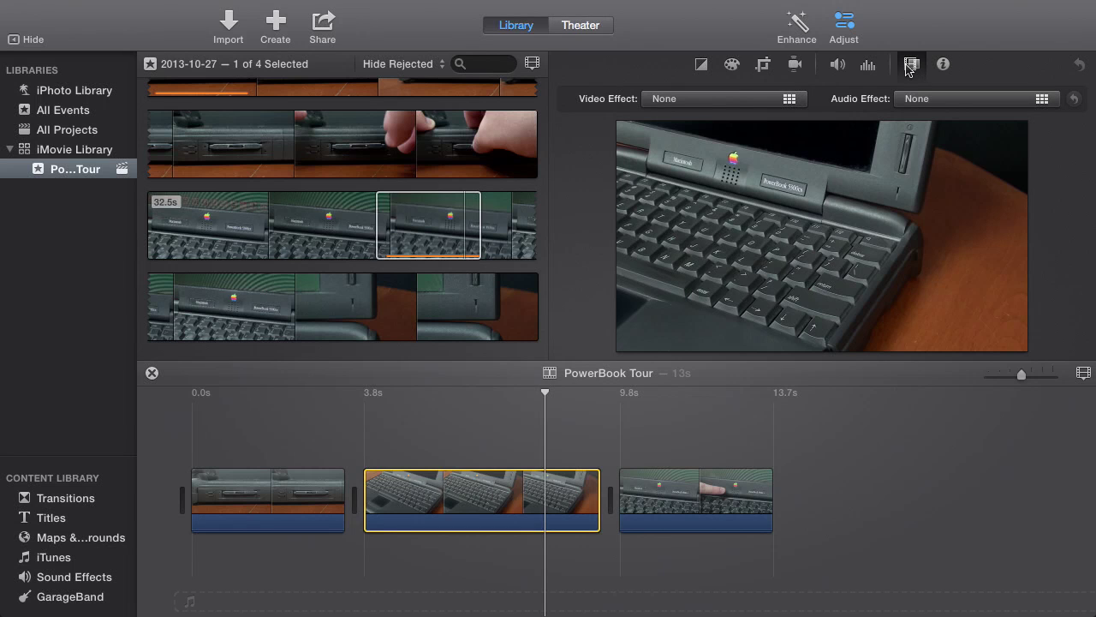
{"action": "left_click", "coordinate": [968, 103]}
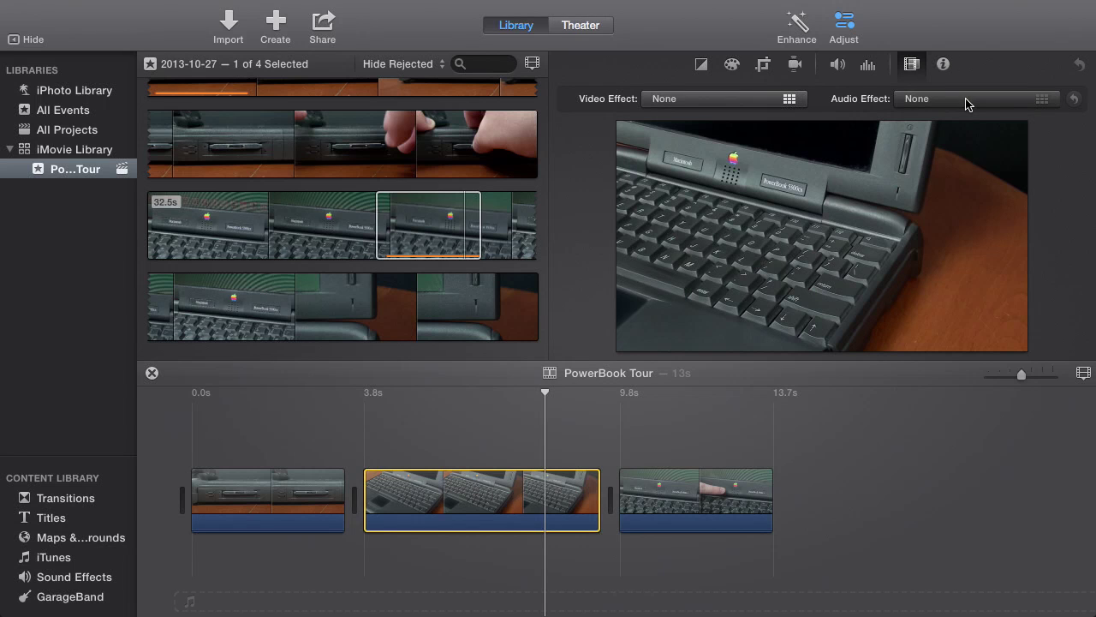
Keep audio and video effects at None, close the adjustments and list the Theme Music sound effects
{"action": "left_click_drag", "start_coordinate": [184, 28], "coordinate": [452, 100]}
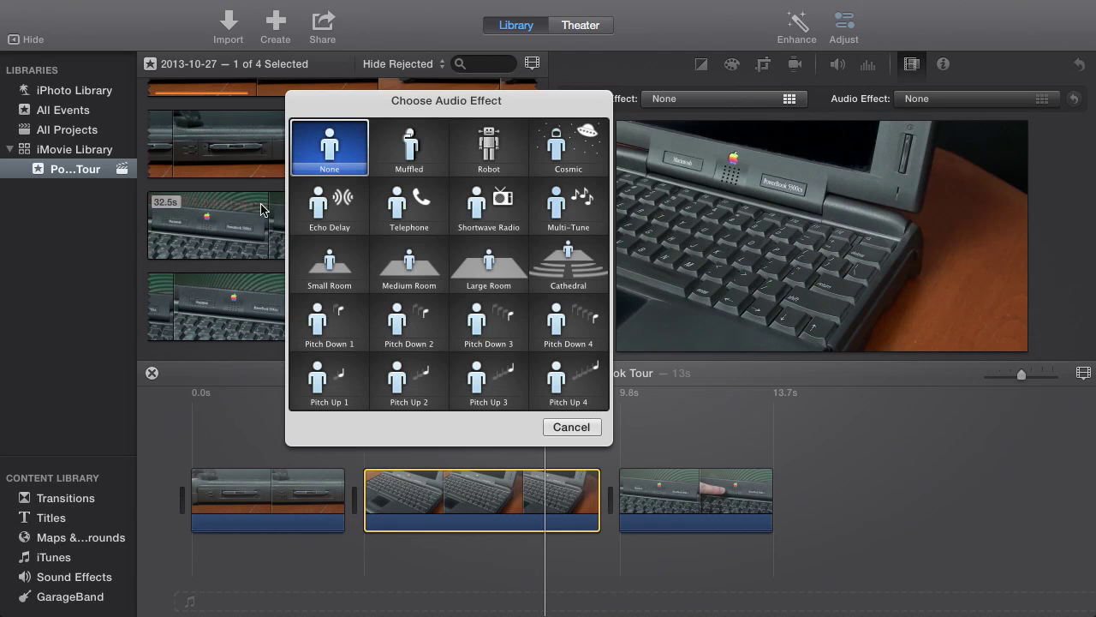
{"action": "left_click", "coordinate": [254, 177]}
{"action": "left_click", "coordinate": [763, 101]}
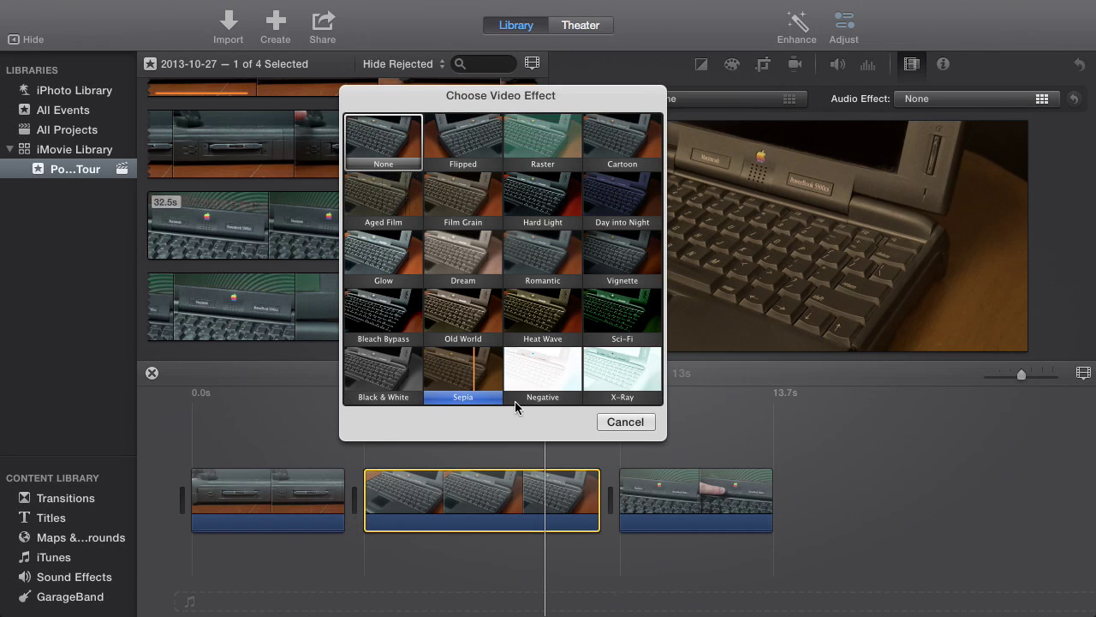
{"action": "left_click", "coordinate": [616, 423]}
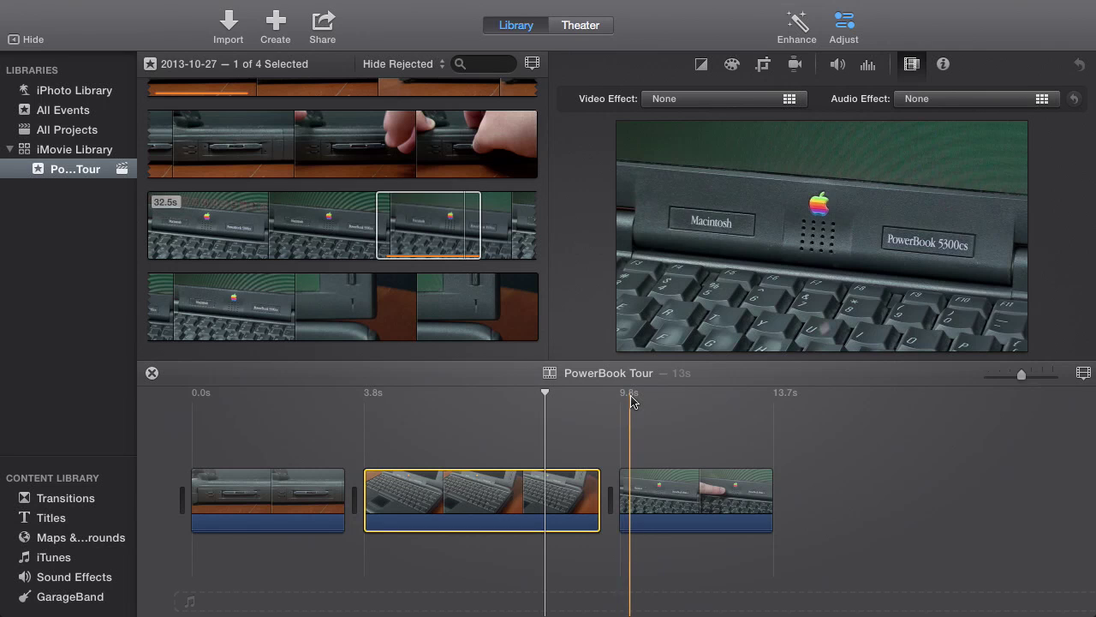
{"action": "left_click", "coordinate": [845, 24]}
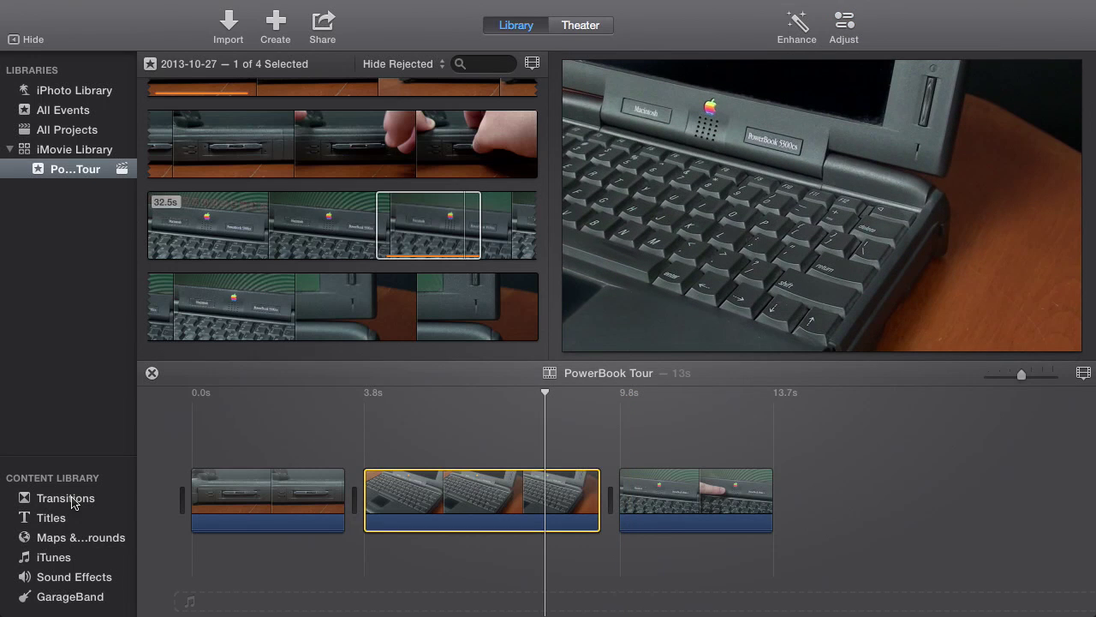
{"action": "left_click", "coordinate": [49, 578]}
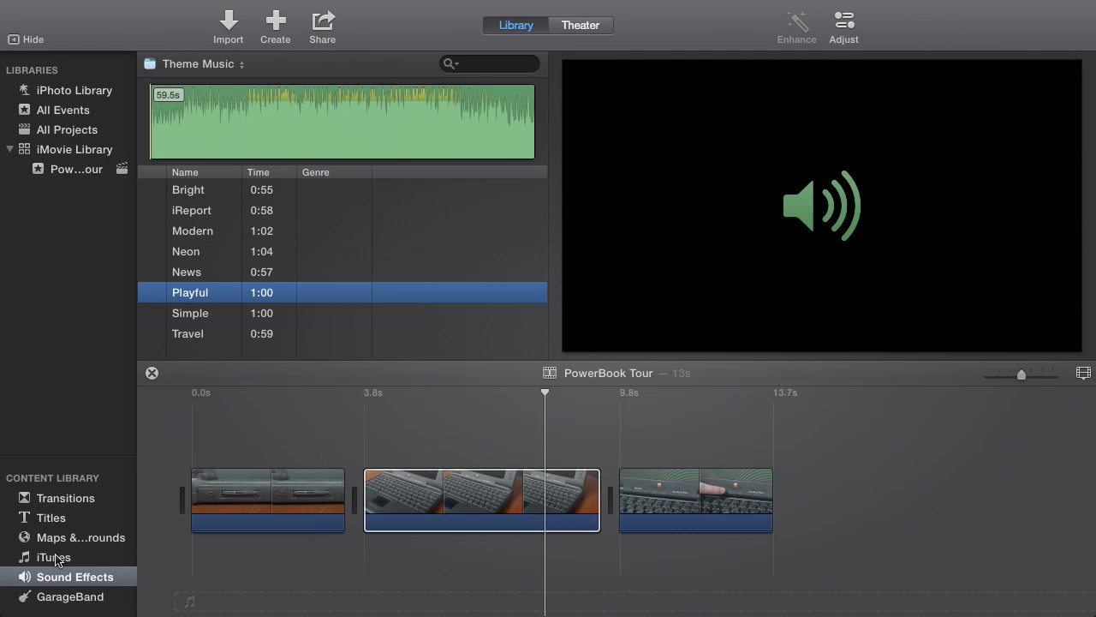
Look through Maps & Backgrounds, then switch the Content Library to Titles
{"action": "left_click", "coordinate": [77, 537]}
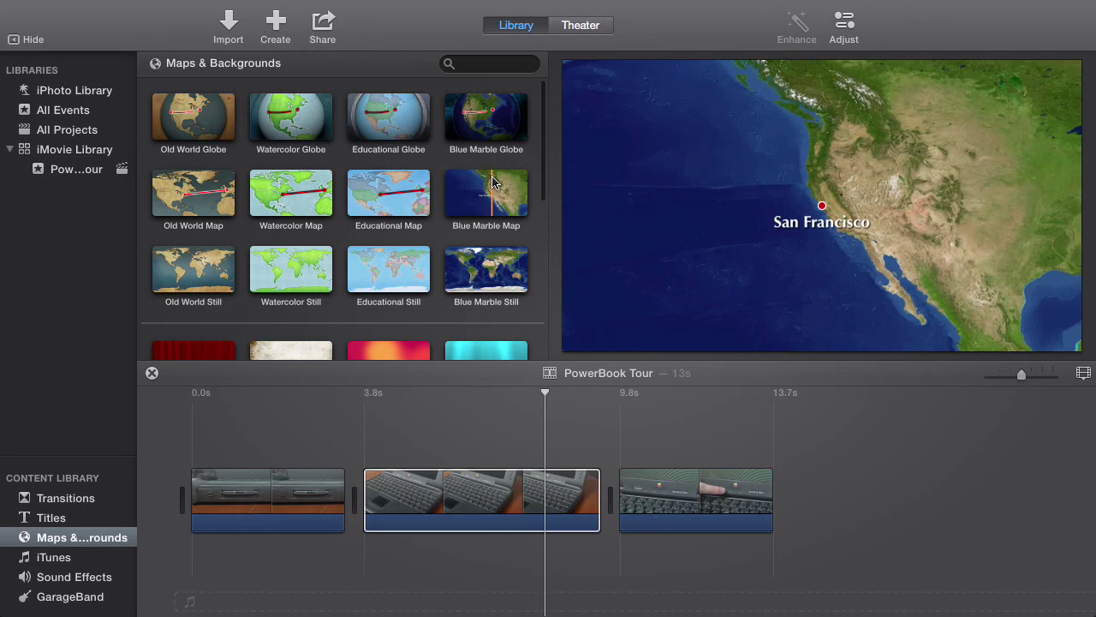
{"action": "left_click", "coordinate": [53, 516]}
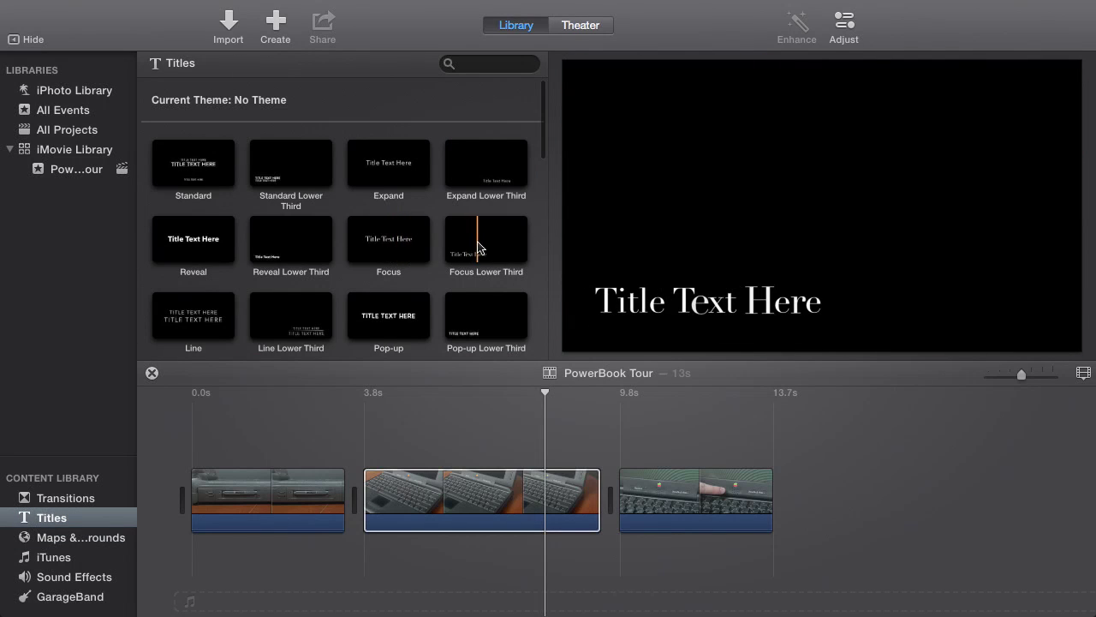
Scroll through the No Theme title styles and inspect one of them
{"action": "scroll", "coordinate": [478, 253], "scroll_direction": "down", "scroll_amount": 5}
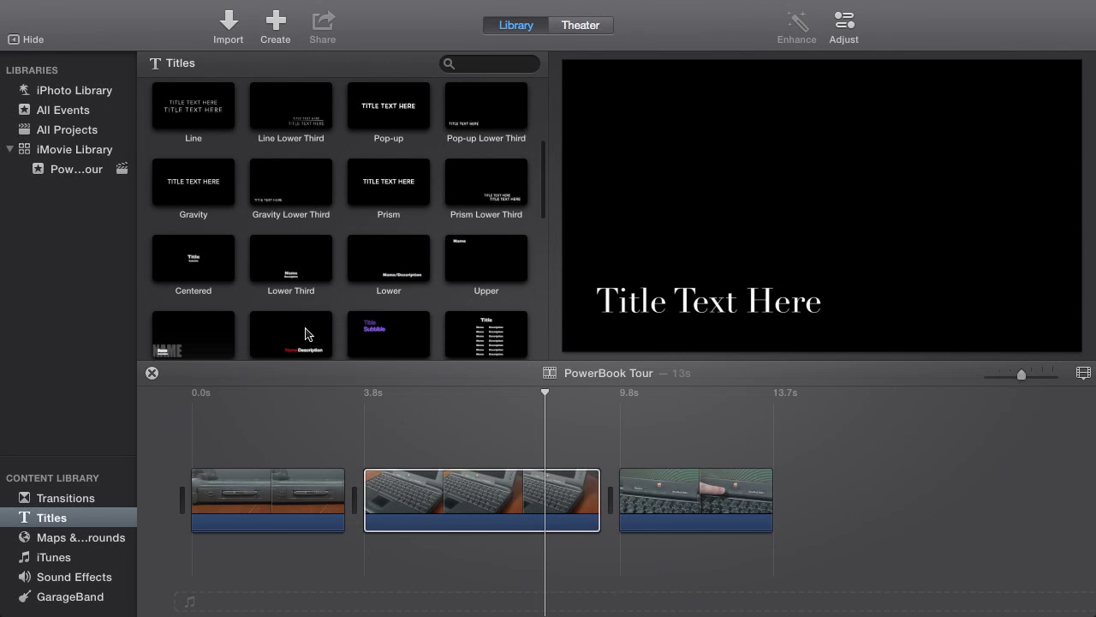
{"action": "scroll", "coordinate": [305, 334], "scroll_direction": "down", "scroll_amount": 5}
{"action": "left_click", "coordinate": [305, 334]}
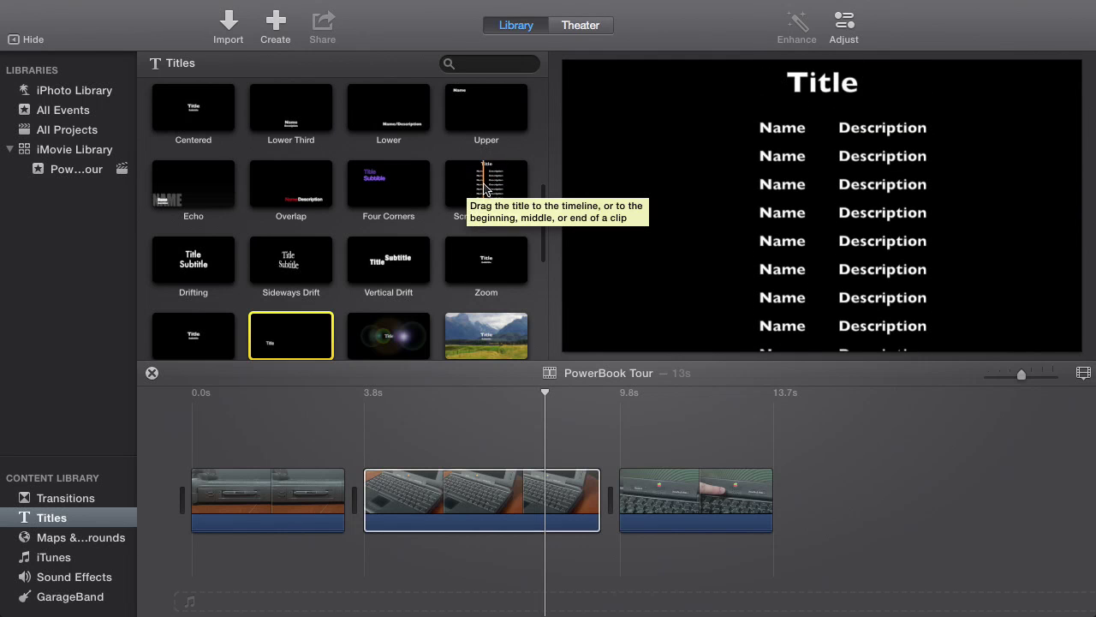
Place the playhead just after the start of the second clip
{"action": "left_click", "coordinate": [300, 437]}
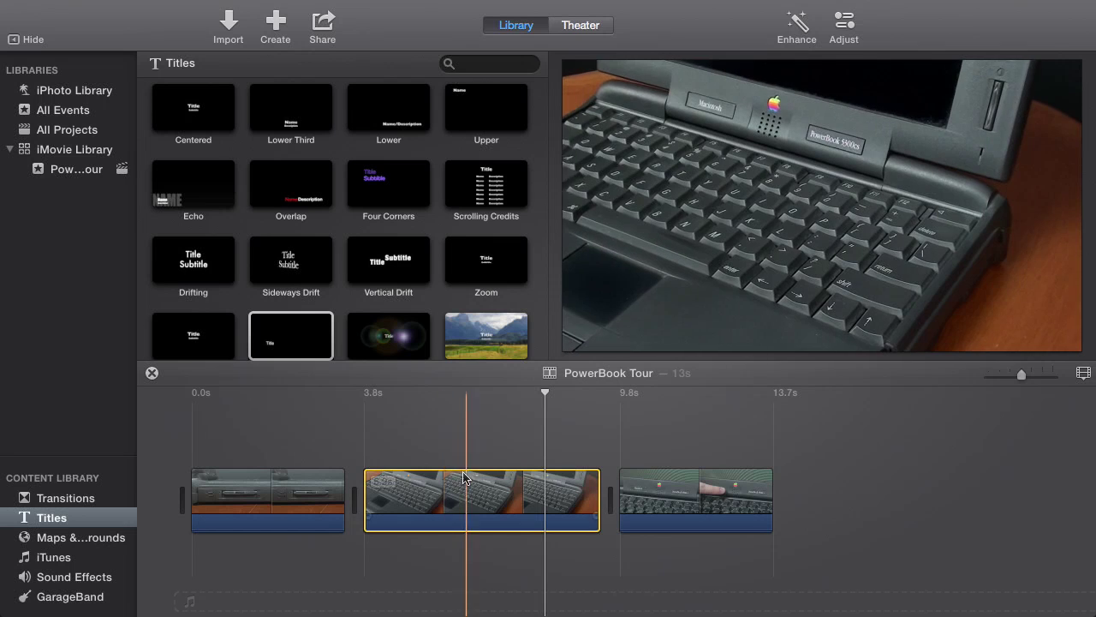
{"action": "left_click", "coordinate": [399, 430]}
{"action": "left_click", "coordinate": [399, 426]}
{"action": "scroll", "coordinate": [356, 181], "scroll_direction": "up", "scroll_amount": 10}
{"action": "scroll", "coordinate": [355, 180], "scroll_direction": "down", "scroll_amount": 3}
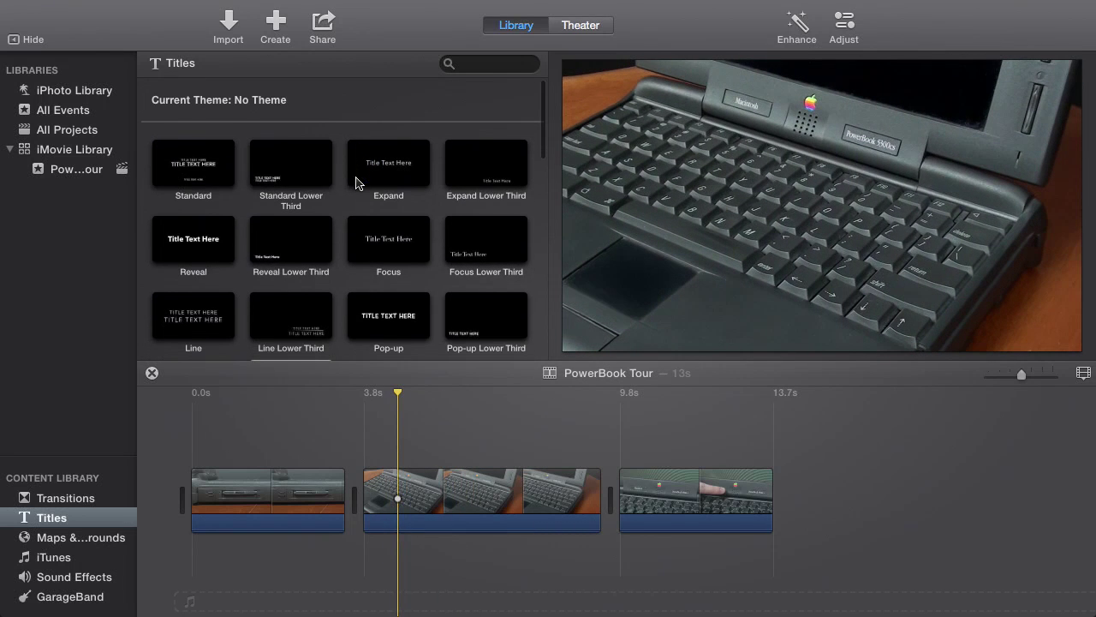
{"action": "scroll", "coordinate": [347, 196], "scroll_direction": "down", "scroll_amount": 1}
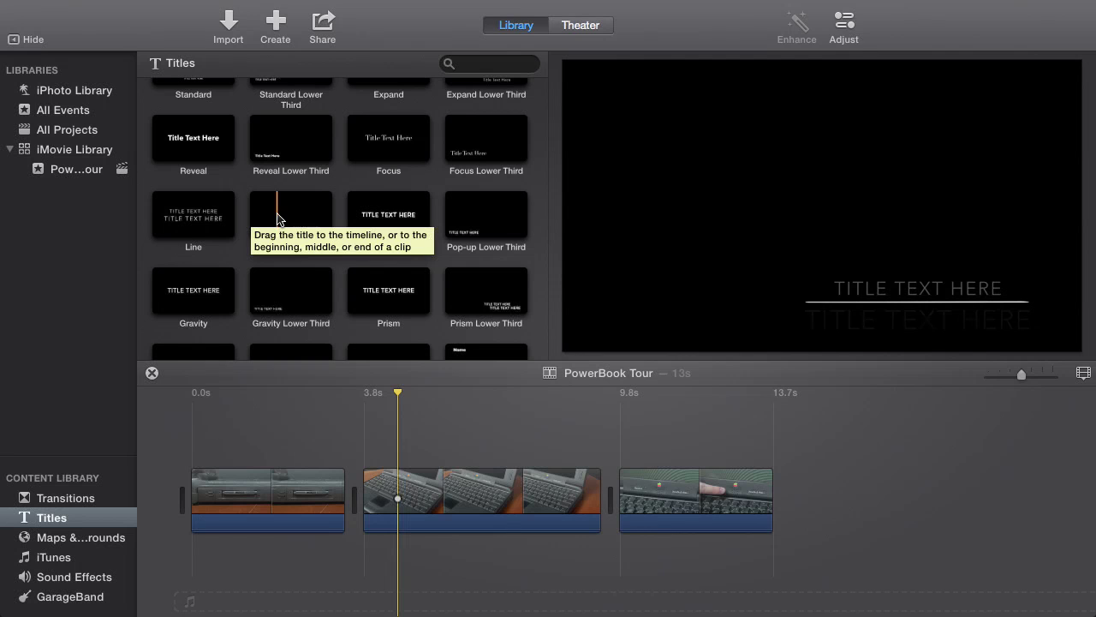
Add a Line Lower Third title over clip 2 and type APPLE POWERBOOK as its first line
{"action": "left_click_drag", "start_coordinate": [306, 214], "coordinate": [399, 445]}
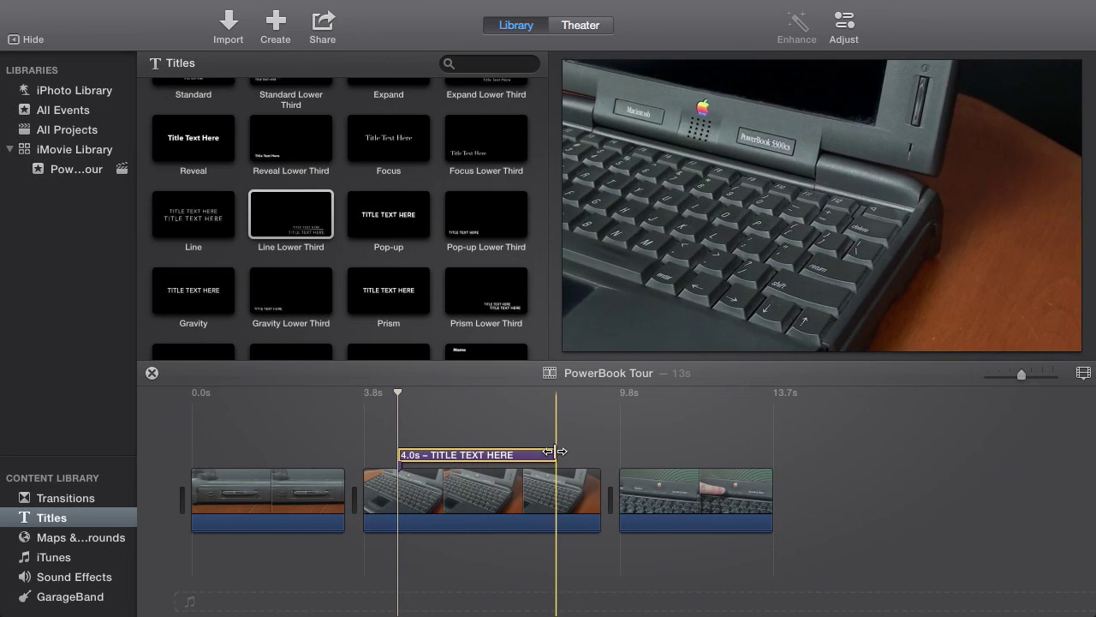
{"action": "left_click", "coordinate": [486, 459]}
{"action": "double_click", "coordinate": [486, 459]}
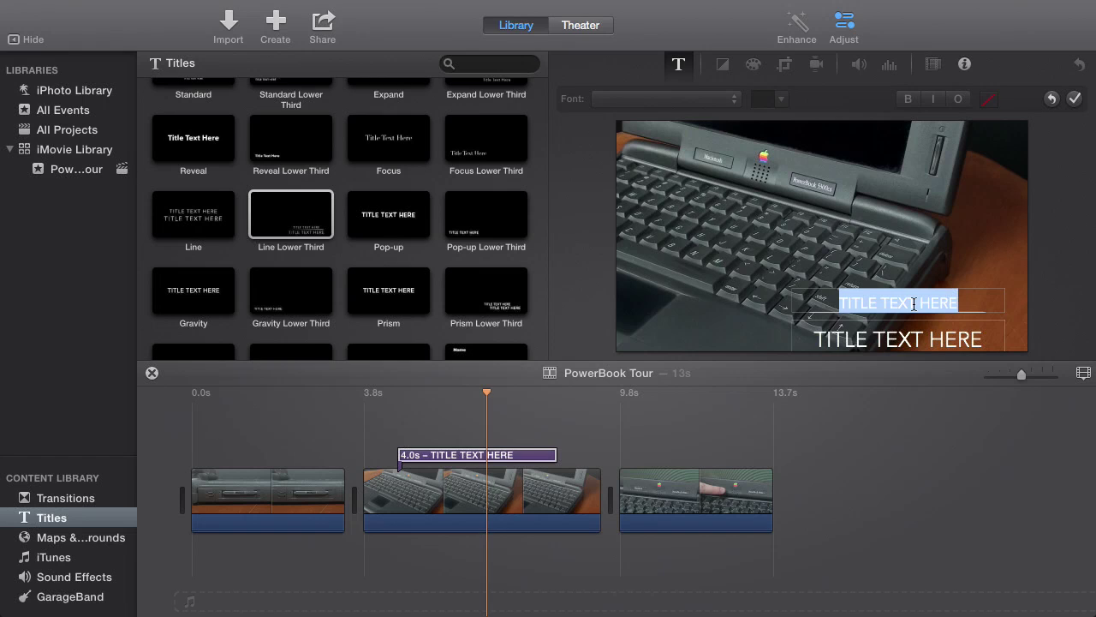
{"action": "type", "text": "APPLE POWERBOOK"}
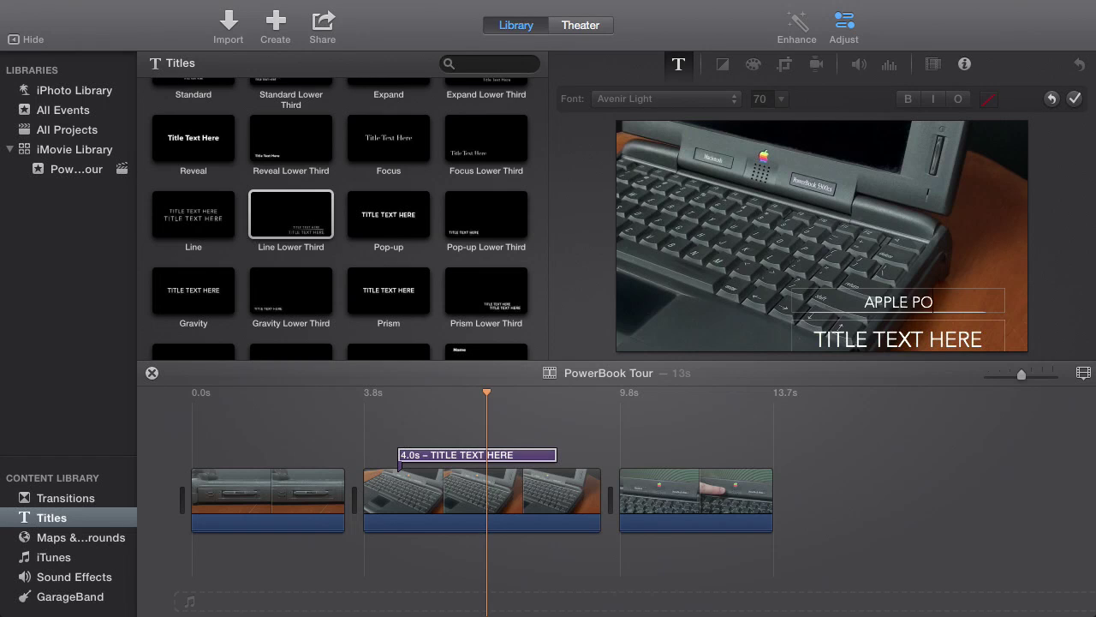
Replace the title's second line with 5300CS and finish editing
{"action": "triple_click", "coordinate": [887, 341]}
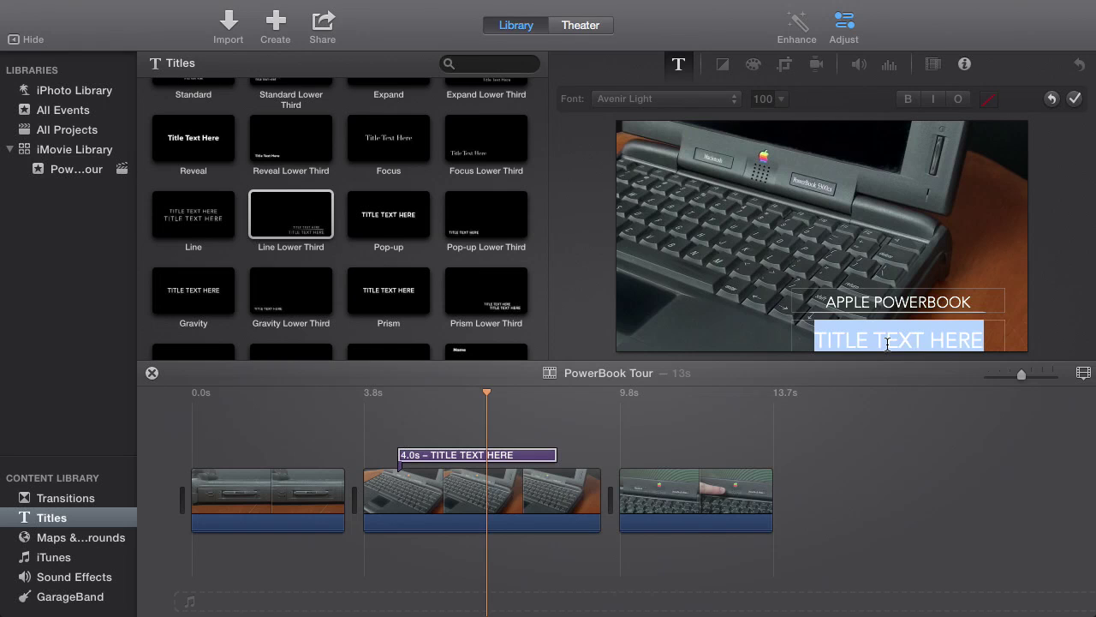
{"action": "type", "text": "5300CS"}
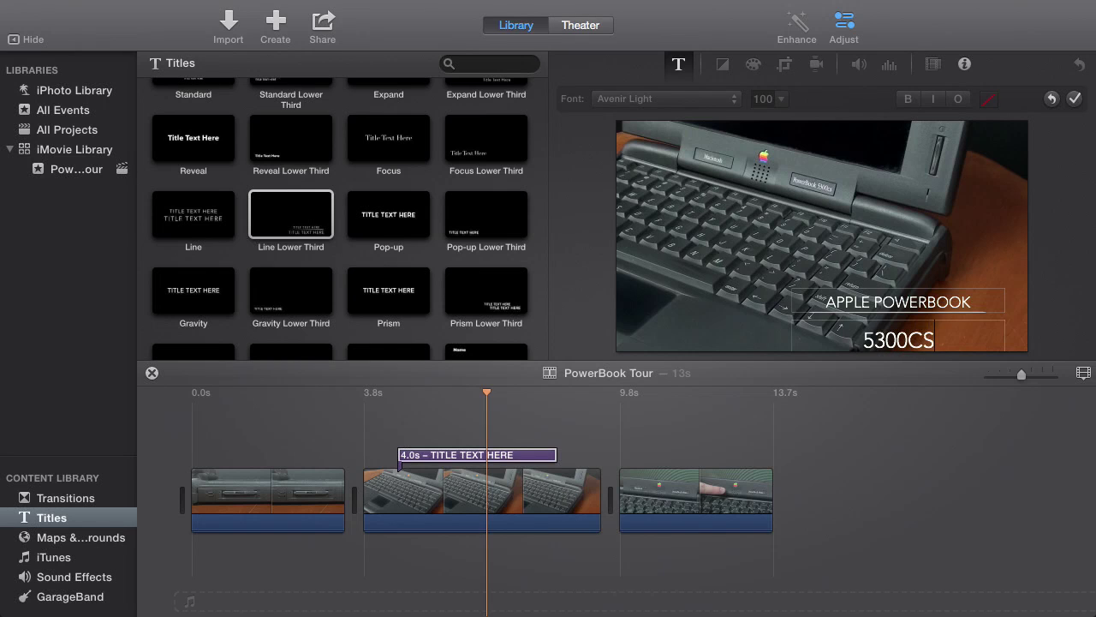
{"action": "left_click", "coordinate": [460, 401]}
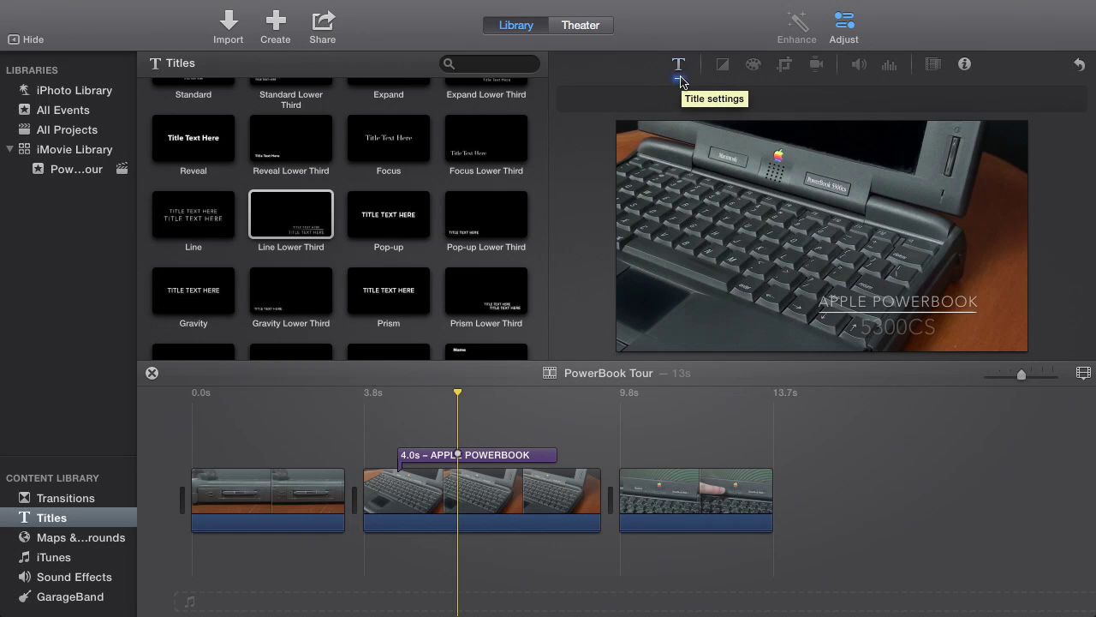
{"action": "left_click", "coordinate": [835, 34]}
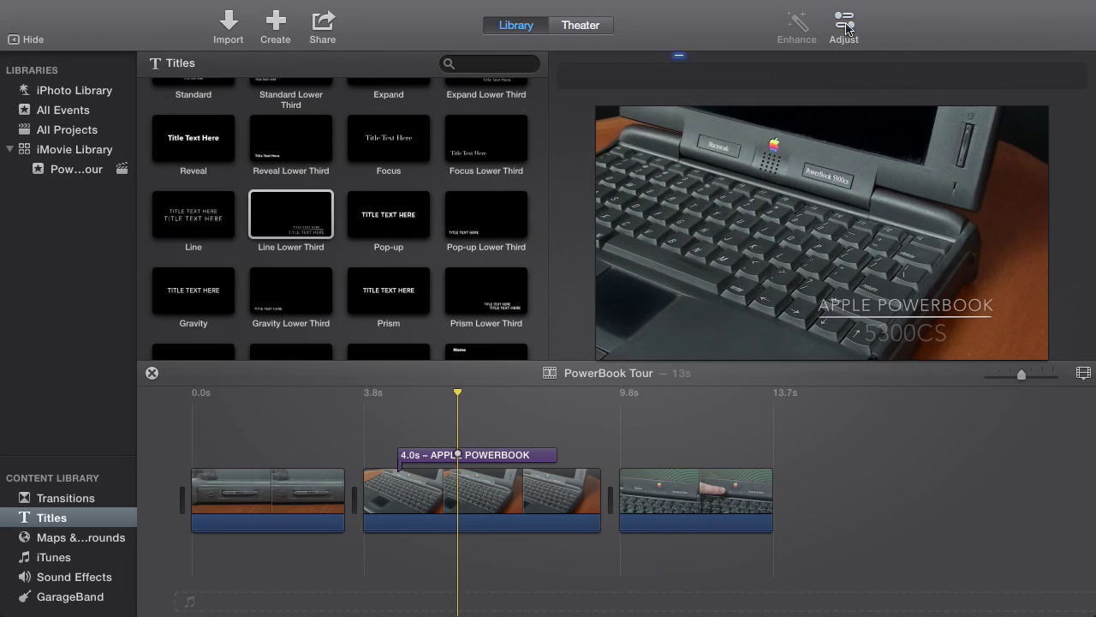
{"action": "left_click", "coordinate": [383, 401]}
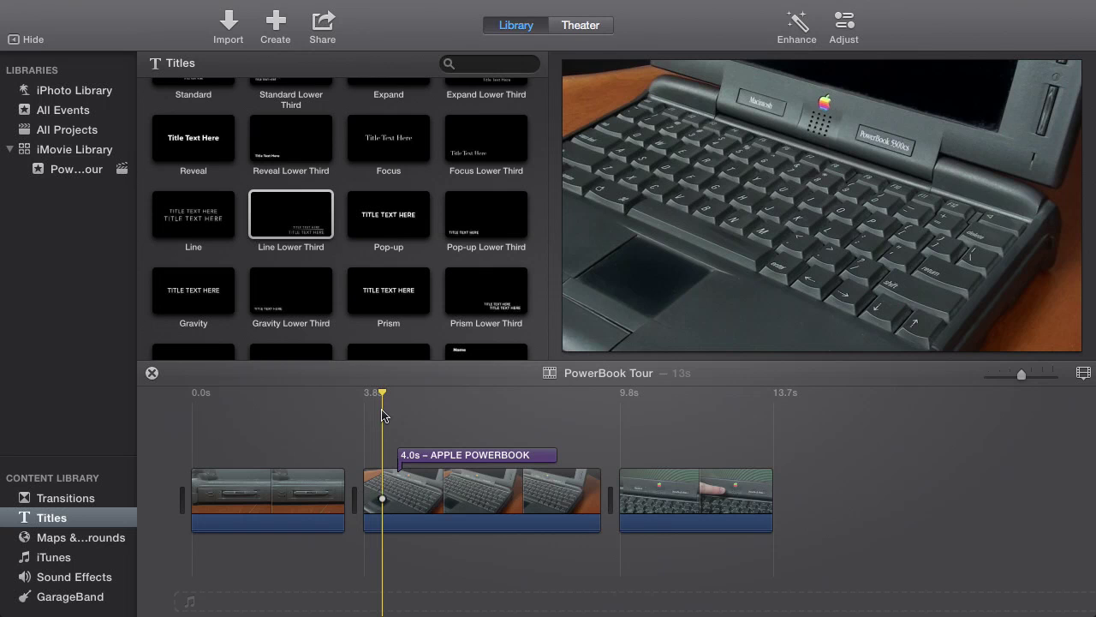
Play the titled clip twice from before the title, then show the Transitions browser
{"action": "key", "text": "space"}
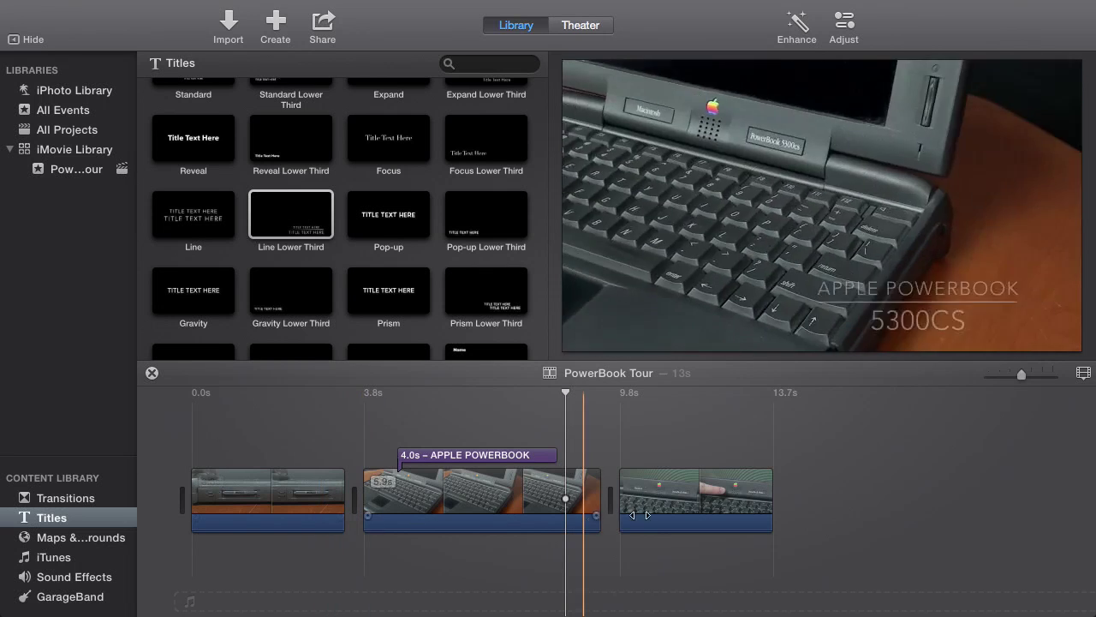
{"action": "left_click", "coordinate": [289, 412]}
{"action": "left_click", "coordinate": [330, 458]}
{"action": "key", "text": "space"}
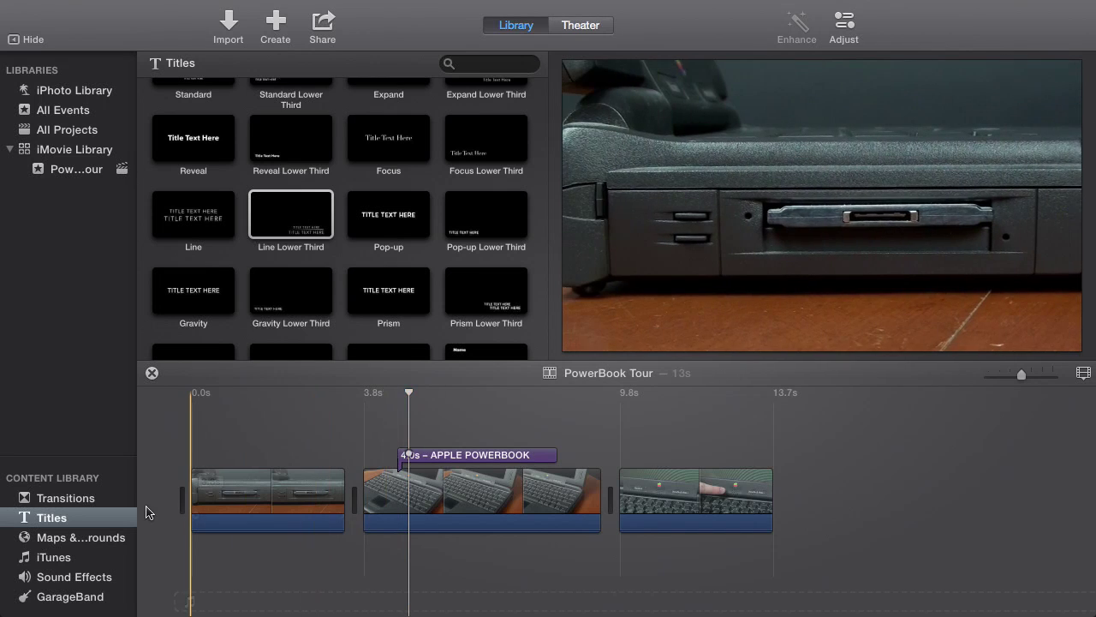
{"action": "left_click", "coordinate": [60, 514]}
{"action": "left_click", "coordinate": [60, 500]}
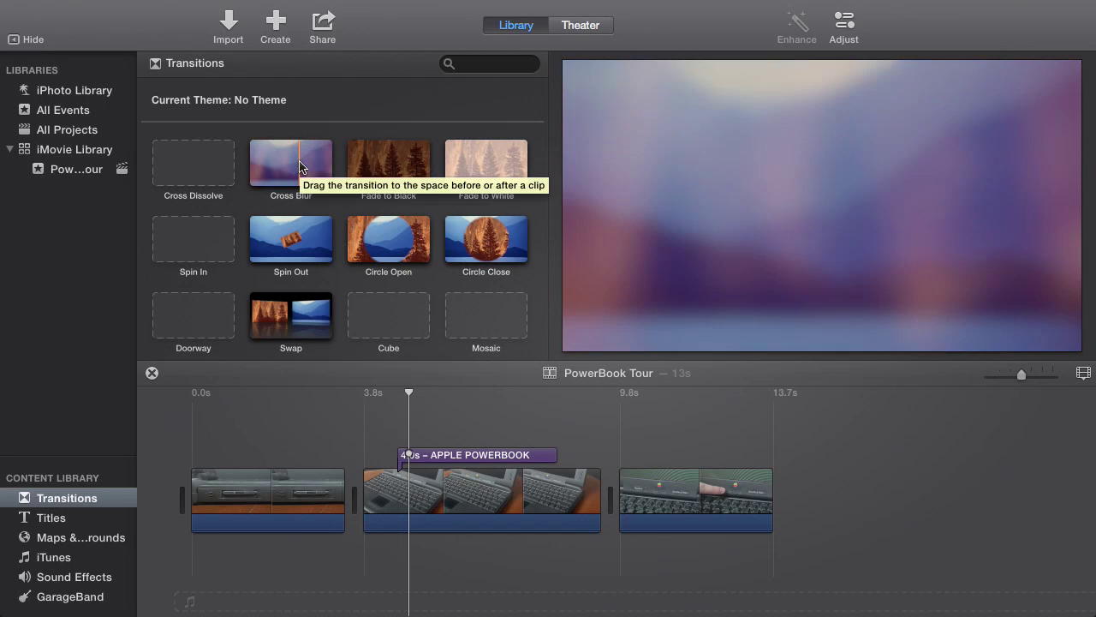
Add Cross Dissolve between clips 1–2 and 2–3, then preview the first transition
{"action": "left_click_drag", "start_coordinate": [194, 163], "coordinate": [349, 500]}
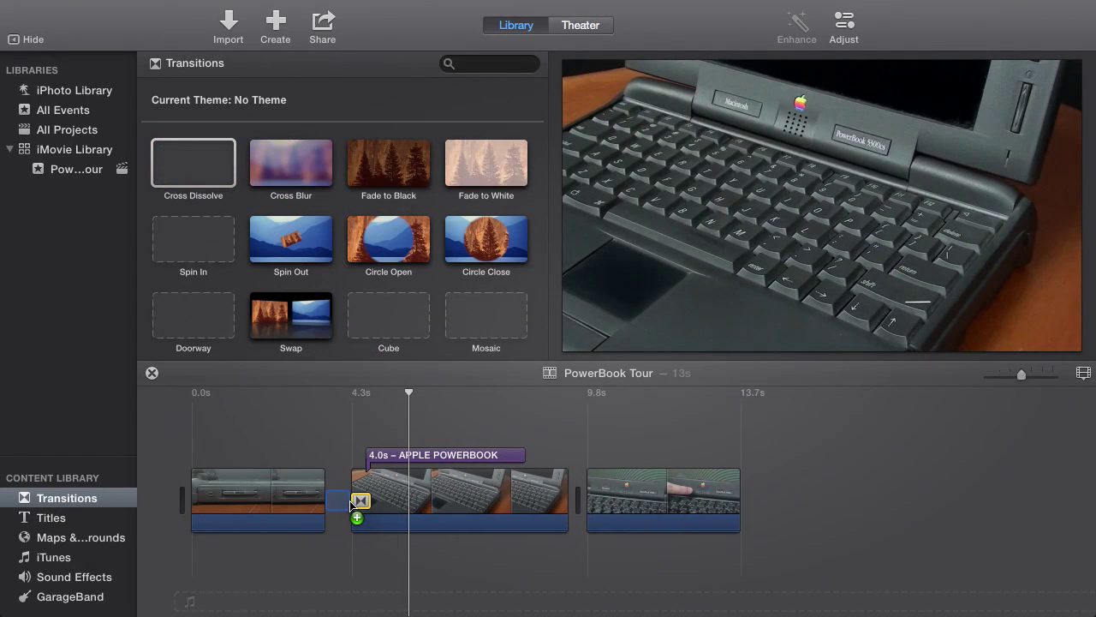
{"action": "left_click_drag", "start_coordinate": [184, 152], "coordinate": [550, 505]}
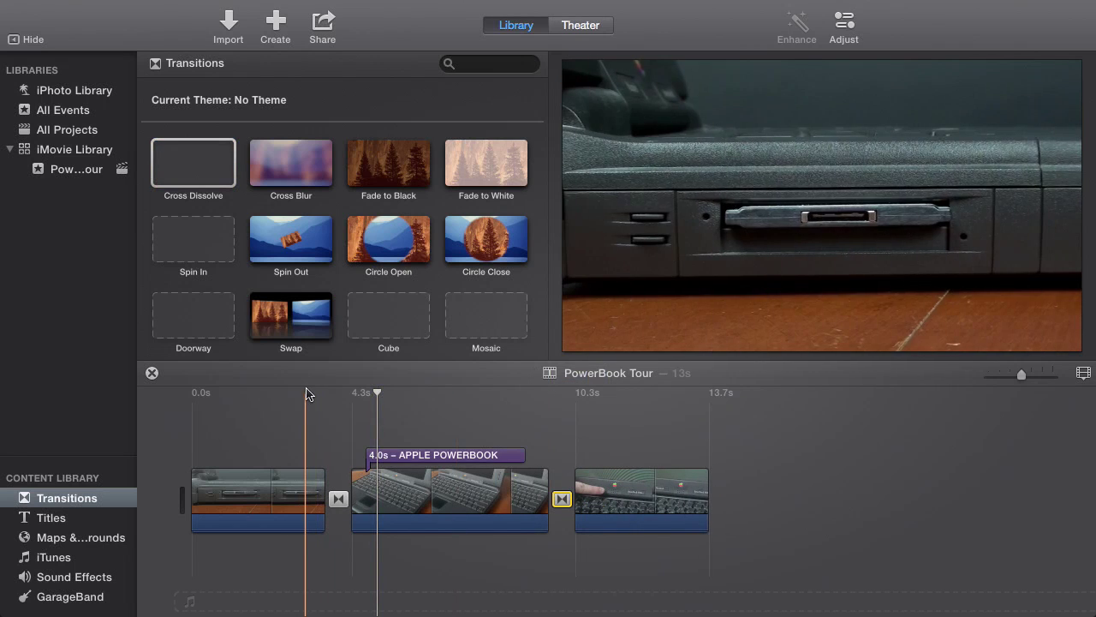
{"action": "left_click_drag", "start_coordinate": [305, 394], "coordinate": [289, 398]}
{"action": "key", "text": "space"}
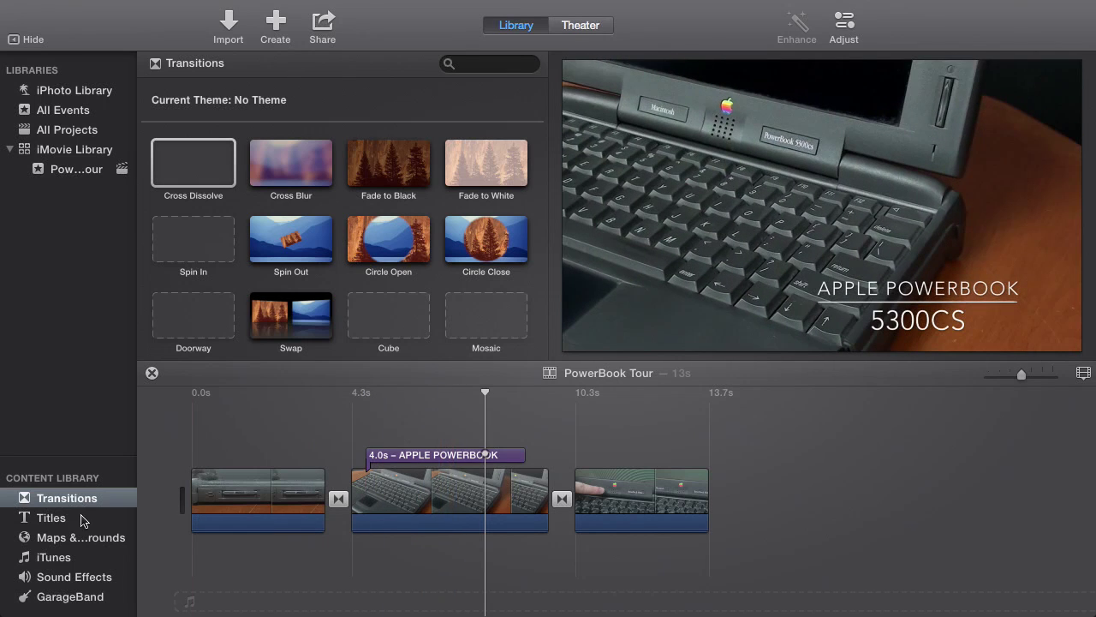
Add Playful theme music as a 13.7-second background track under all clips, then open Share
{"action": "left_click", "coordinate": [66, 578]}
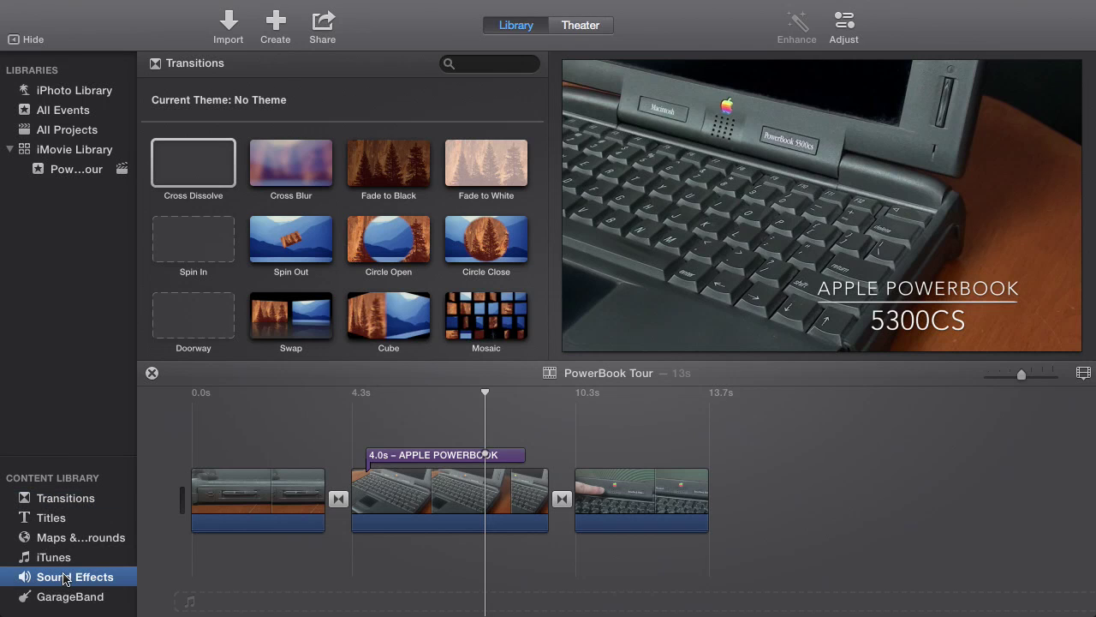
{"action": "mouse_move", "coordinate": [215, 302]}
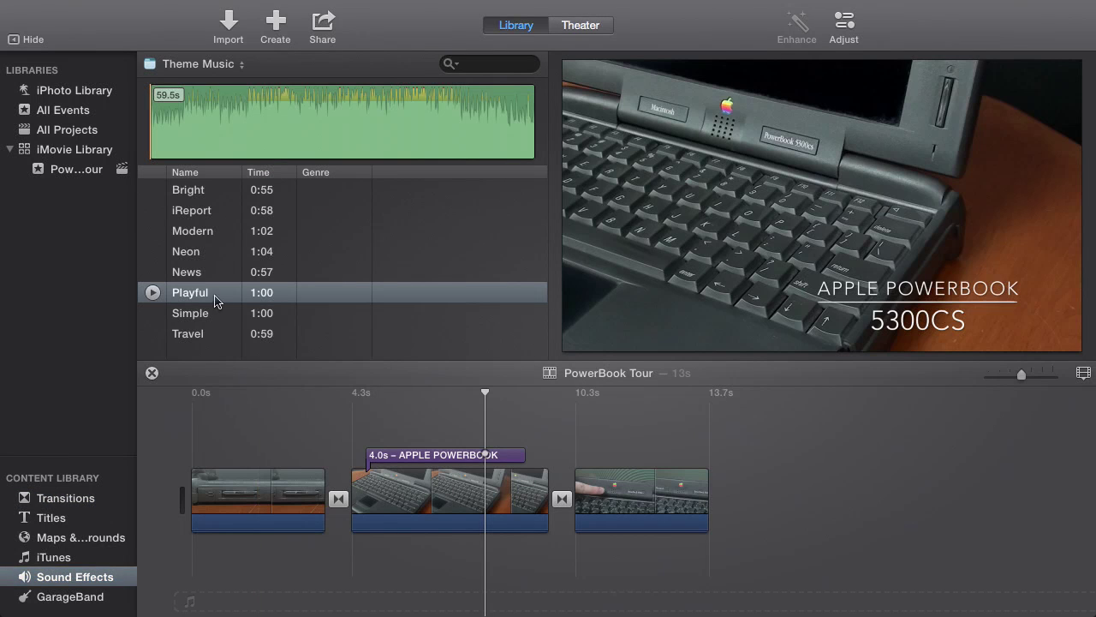
{"action": "left_click", "coordinate": [190, 294]}
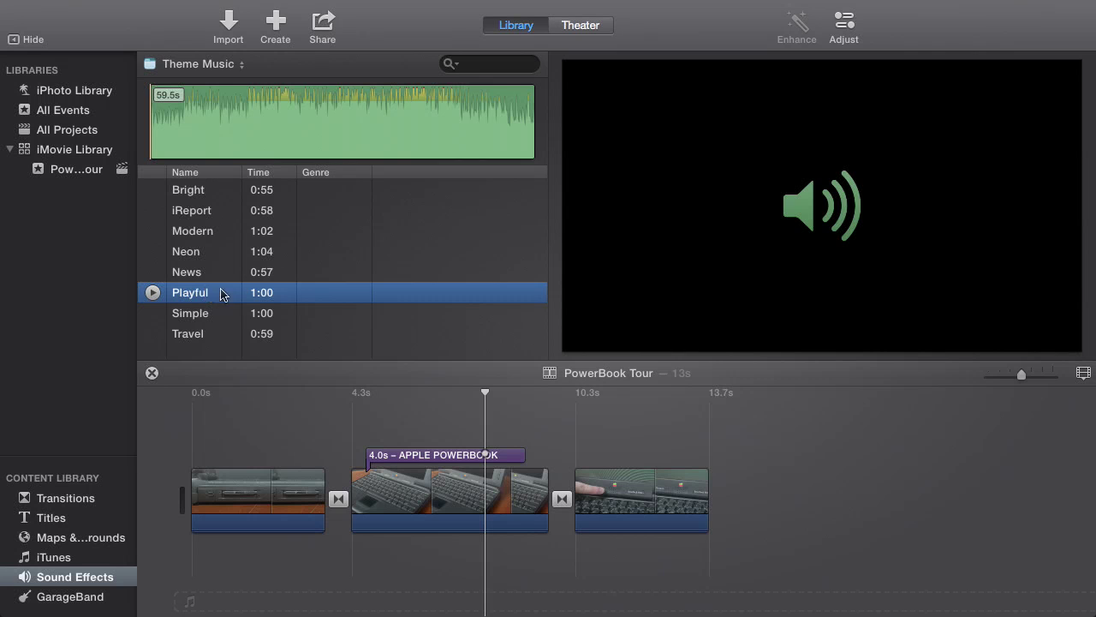
{"action": "left_click_drag", "start_coordinate": [210, 584], "coordinate": [202, 582]}
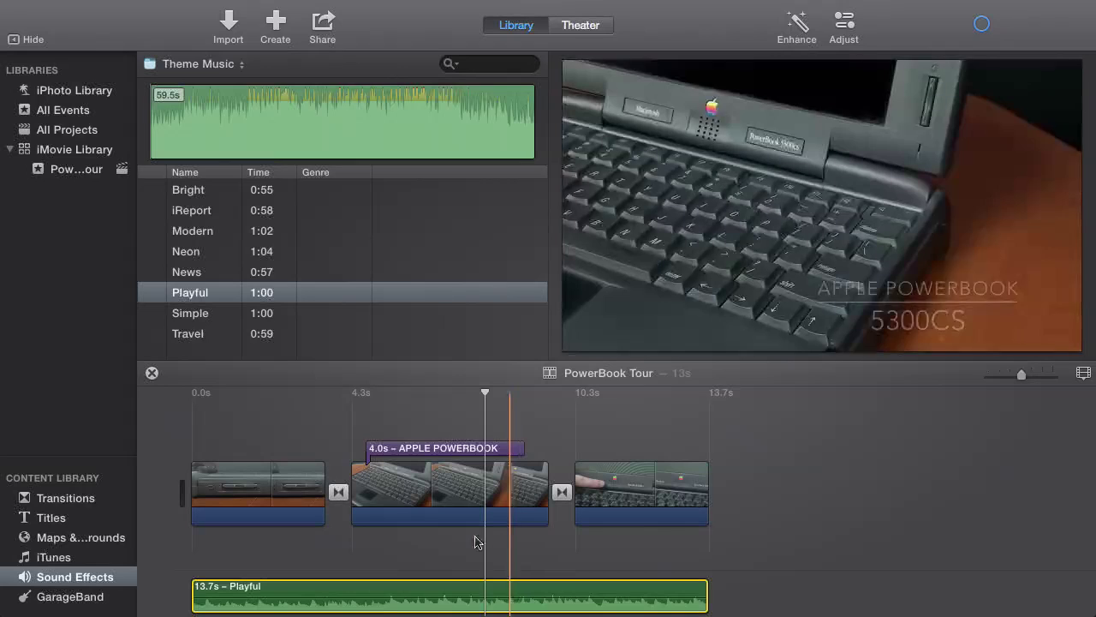
{"action": "left_click", "coordinate": [985, 30]}
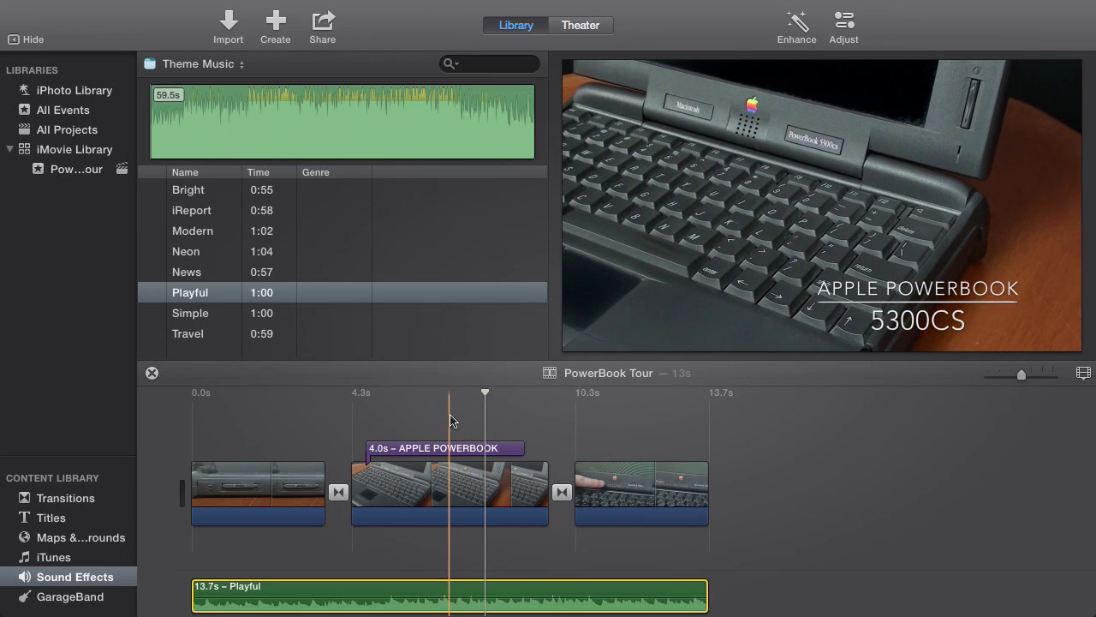
{"action": "left_click", "coordinate": [323, 24]}
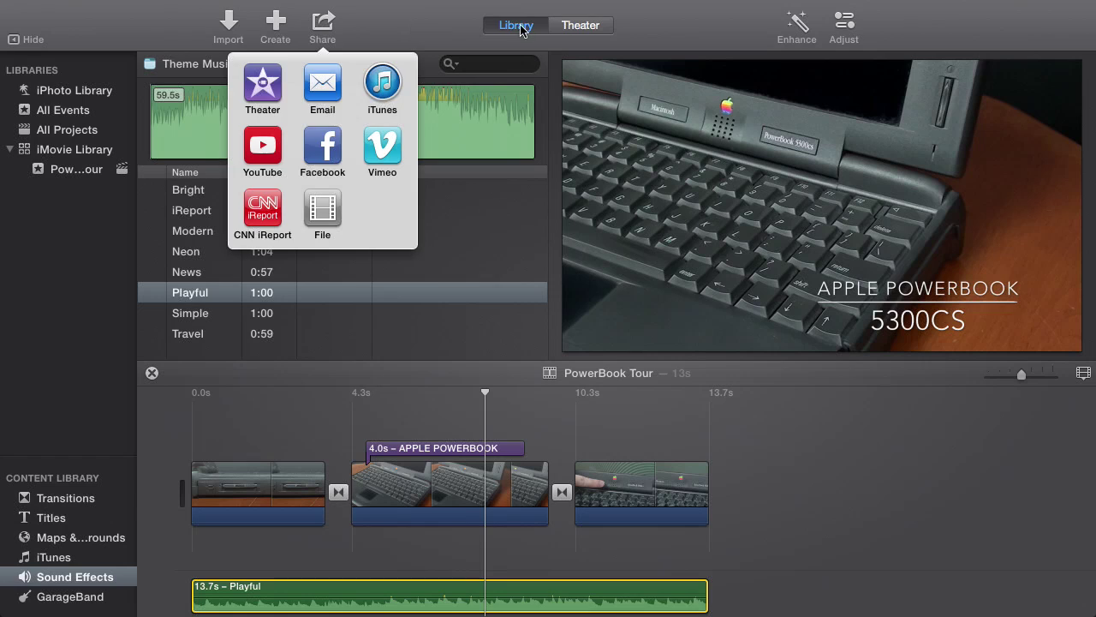
{"action": "left_click", "coordinate": [570, 26]}
{"action": "left_click", "coordinate": [570, 26]}
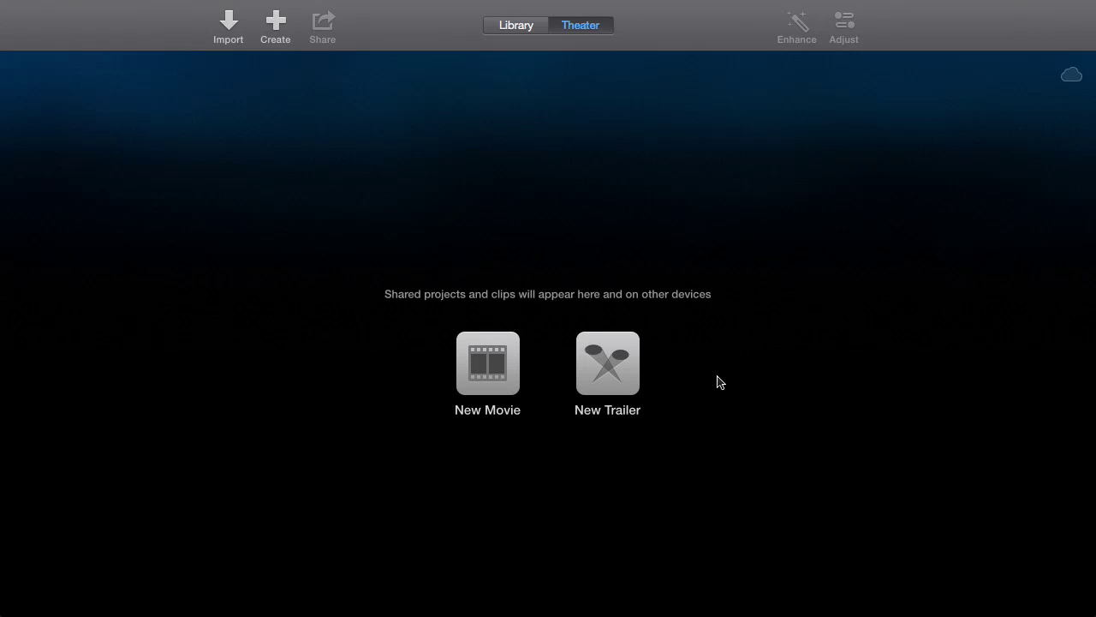
{"action": "left_click", "coordinate": [512, 24]}
{"action": "left_click", "coordinate": [322, 23]}
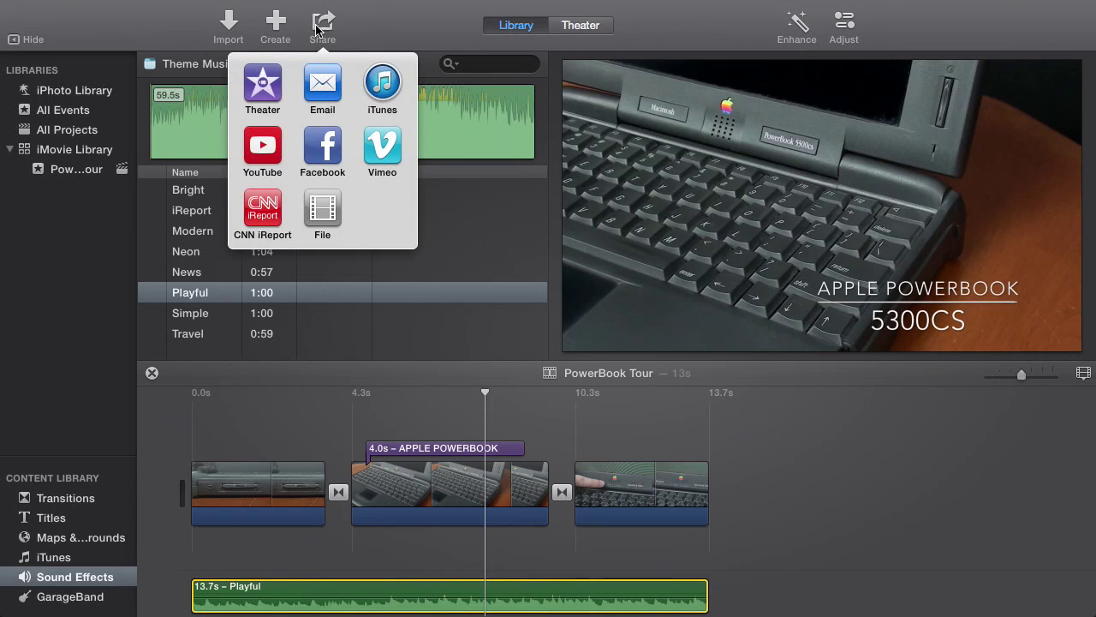
Set up a File export at HD 720P (about 21 MB), then cancel it
{"action": "left_click", "coordinate": [330, 206]}
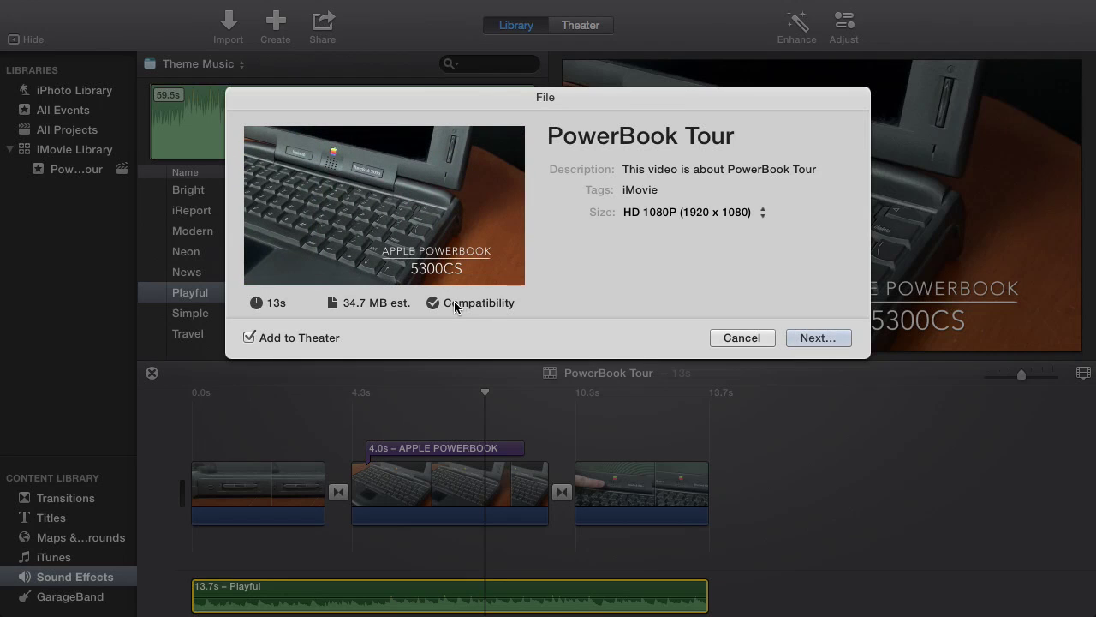
{"action": "left_click", "coordinate": [707, 217]}
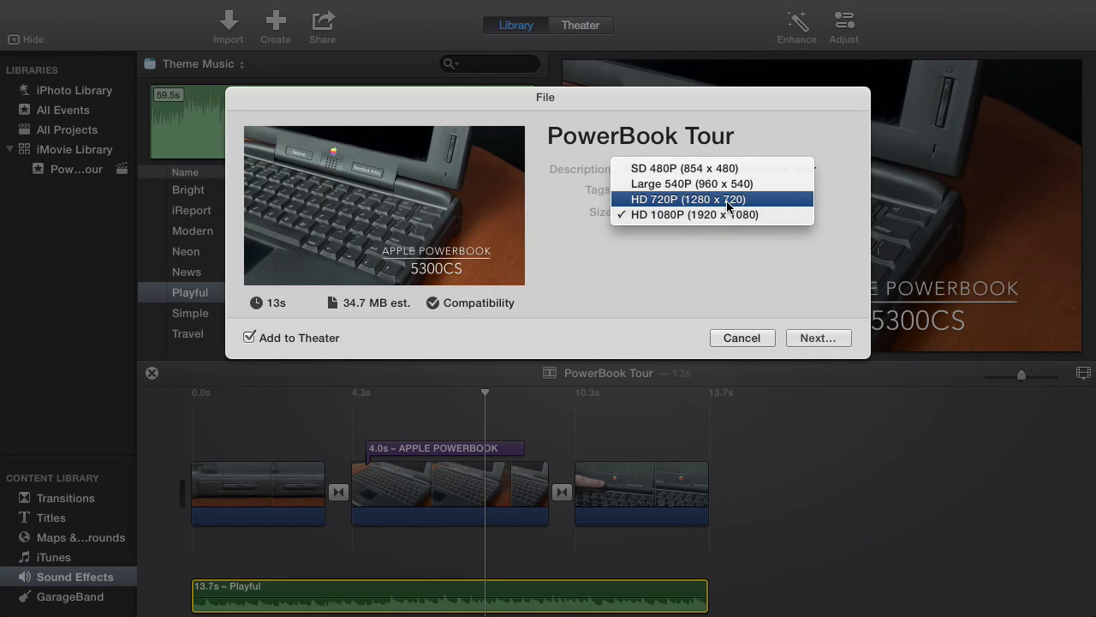
{"action": "left_click", "coordinate": [727, 207]}
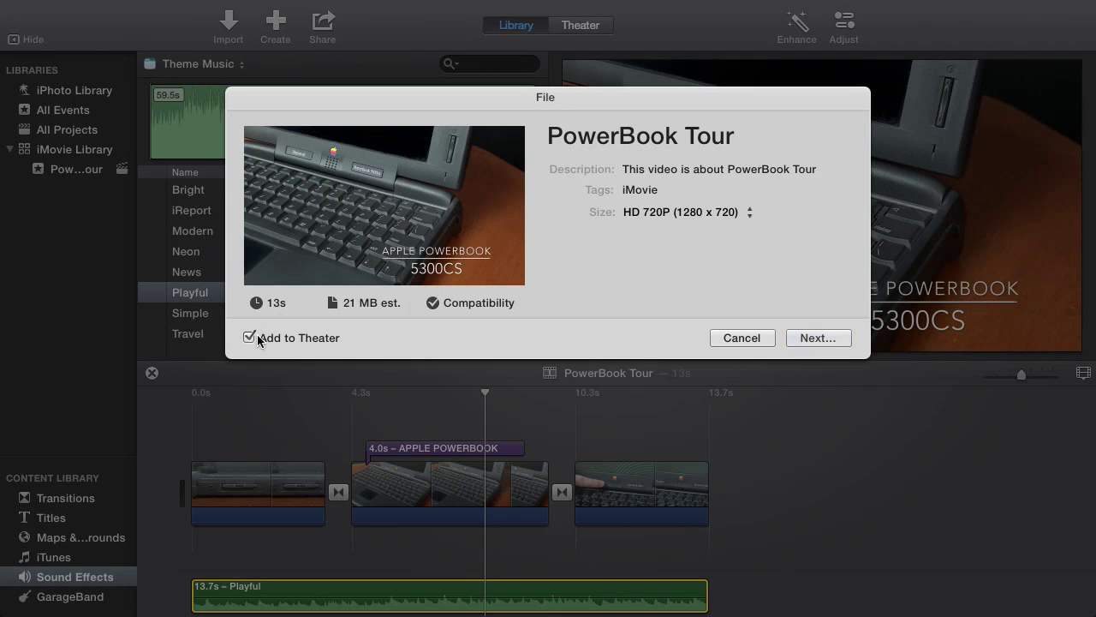
{"action": "left_click", "coordinate": [726, 340]}
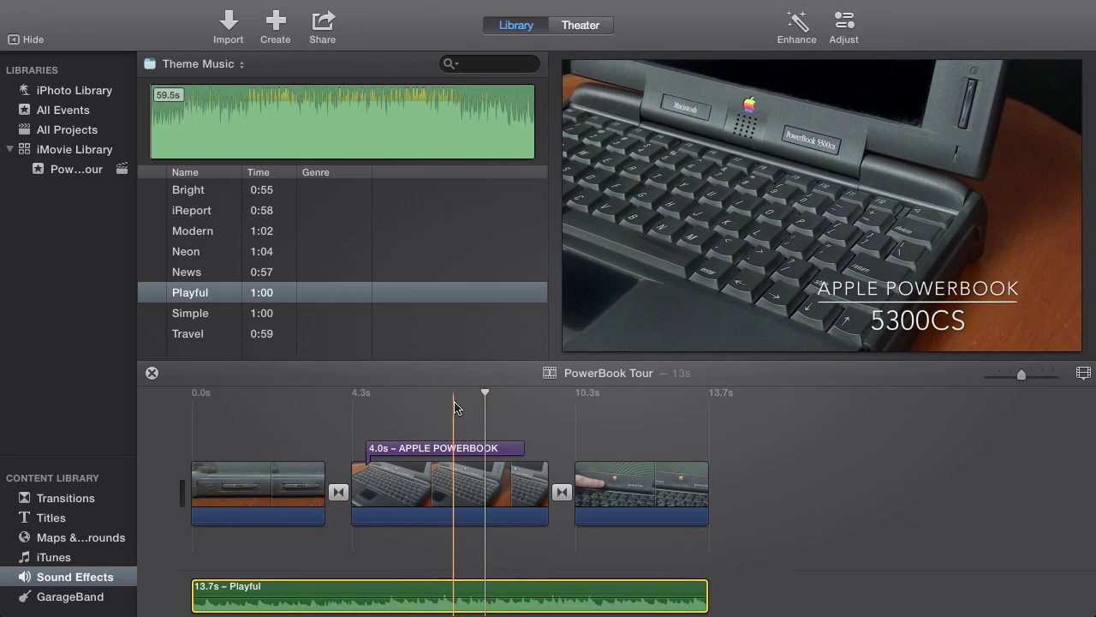
{"action": "left_click", "coordinate": [455, 408]}
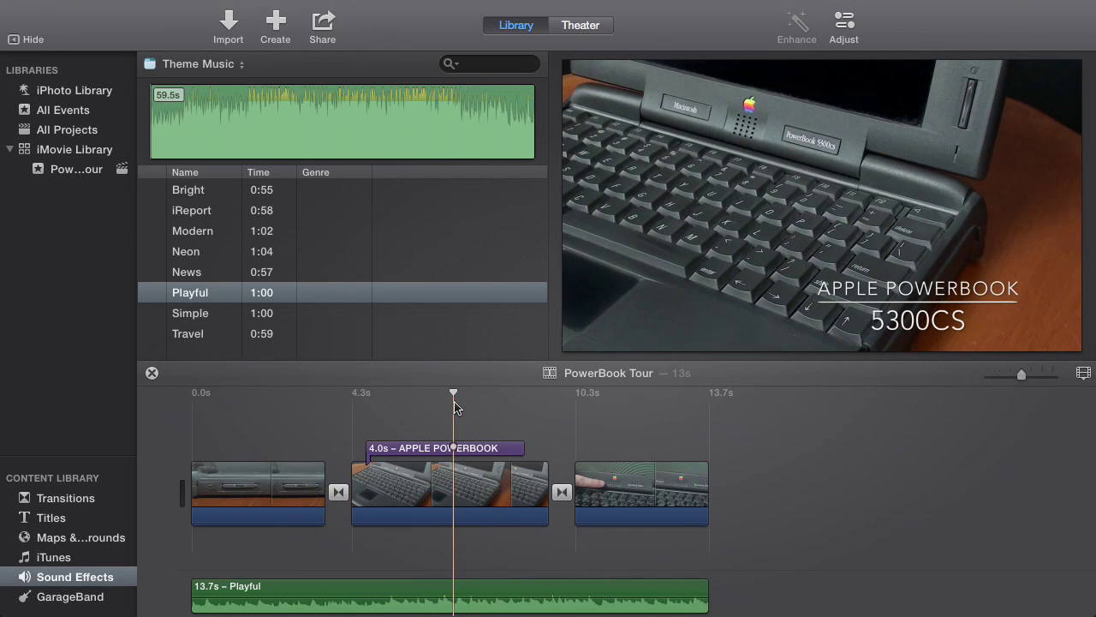